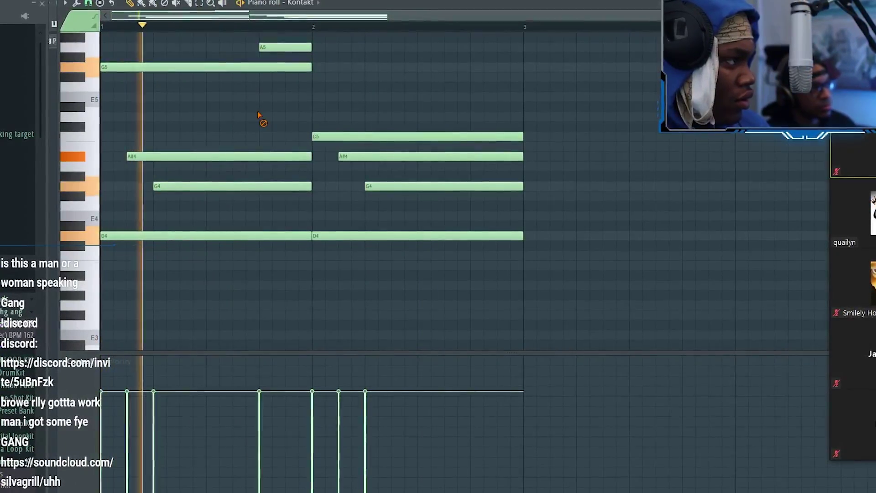
# Add one-beat C6 and A#5 notes on beats 3 and 4 of bar 2 in the Kontakt melody and play it back.
pyautogui.scroll(3, 346, 128)
pyautogui.moveTo(432, 97); pyautogui.dragTo(433, 62)
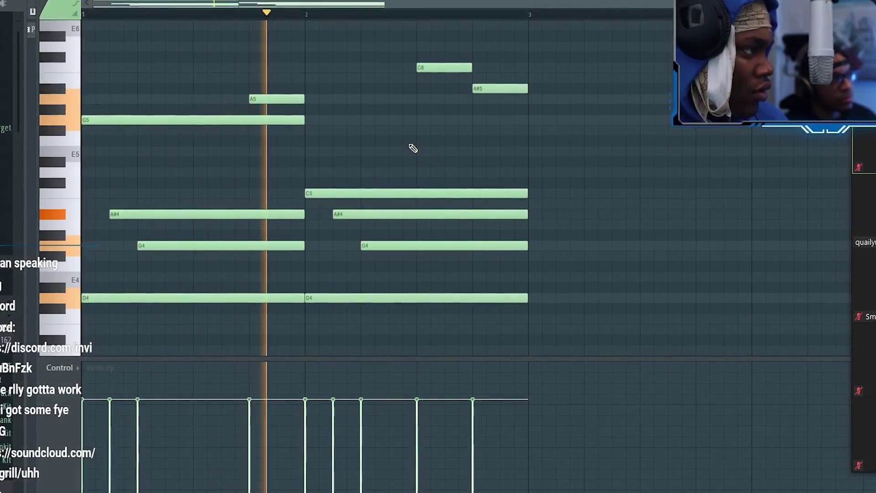
pyautogui.press('space')
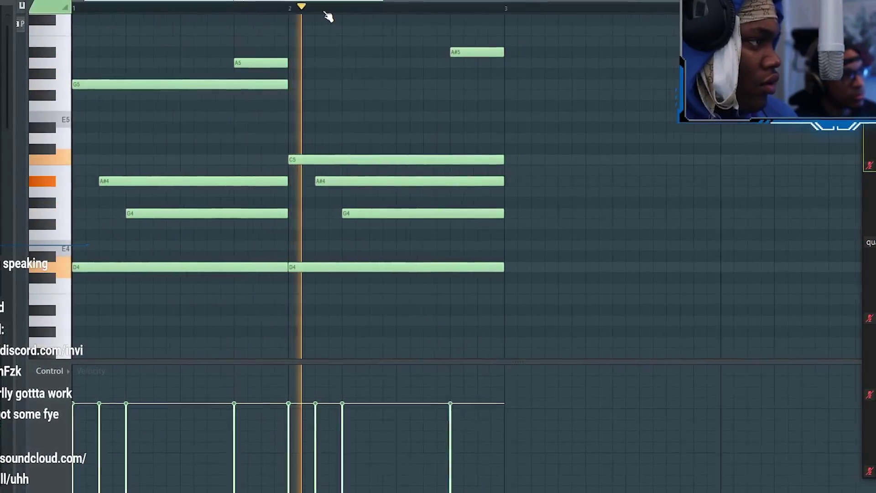
pyautogui.press('space')
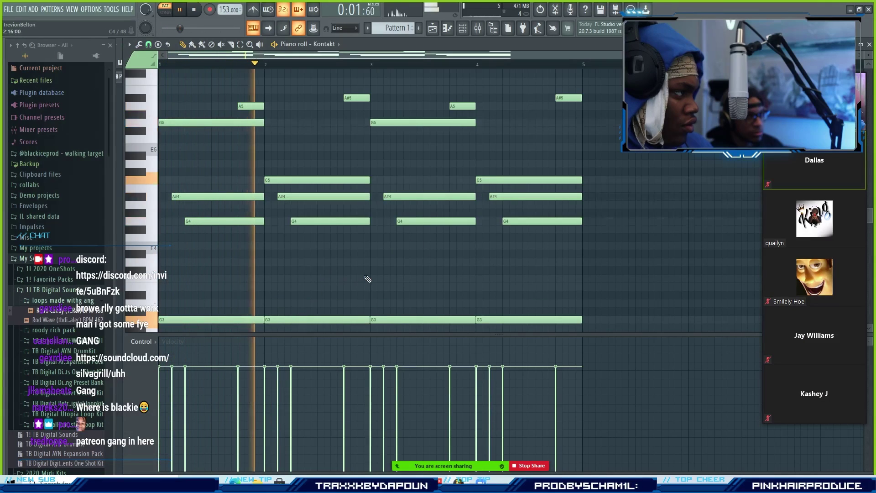
pyautogui.scroll(-1, 368, 278)
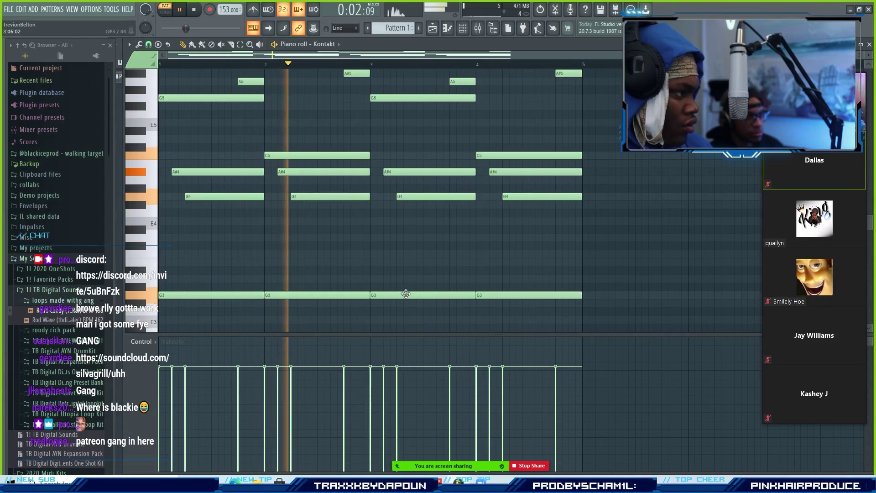
pyautogui.scroll(-3, 440, 268)
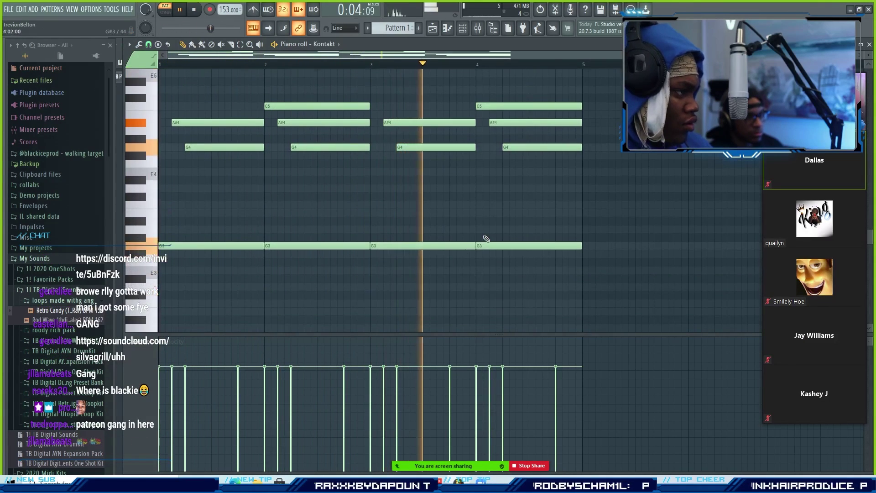
pyautogui.scroll(3, 487, 239)
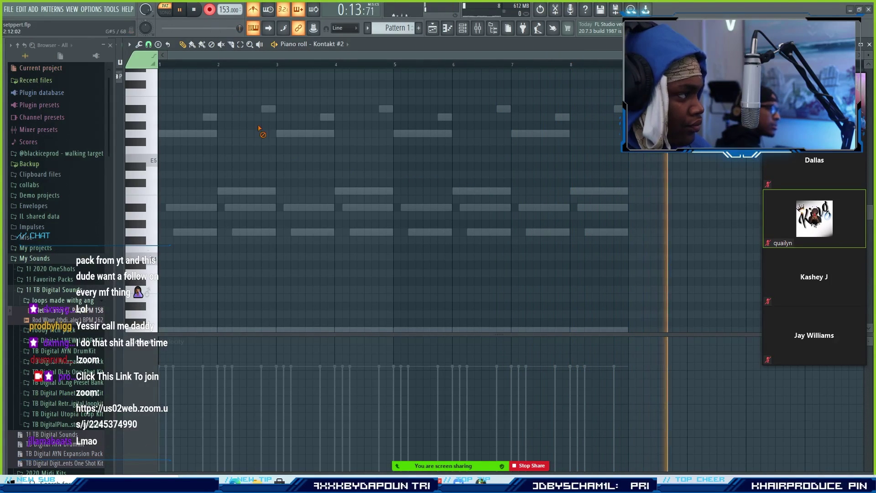
pyautogui.press('space')
# Add a D7 note in bar 1 of Kontakt #3 and articulate all notes end to end, the last ending at bar 2.
pyautogui.scroll(4, 285, 187)
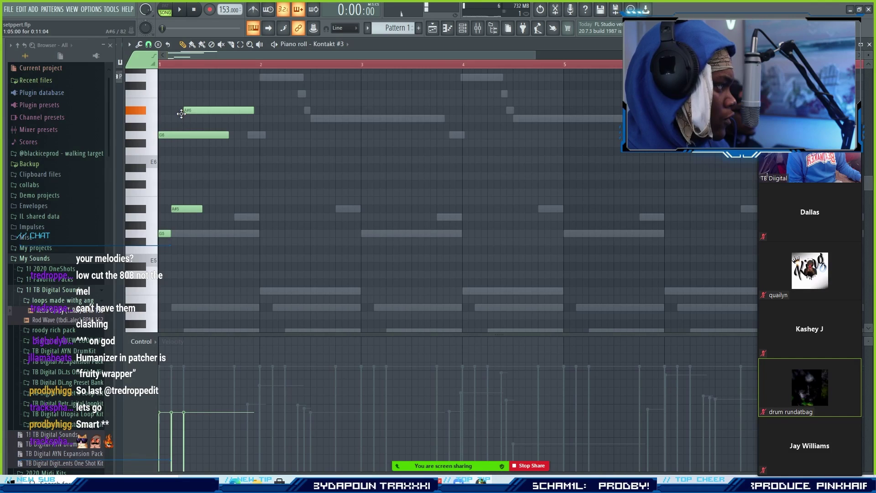
pyautogui.click(211, 87)
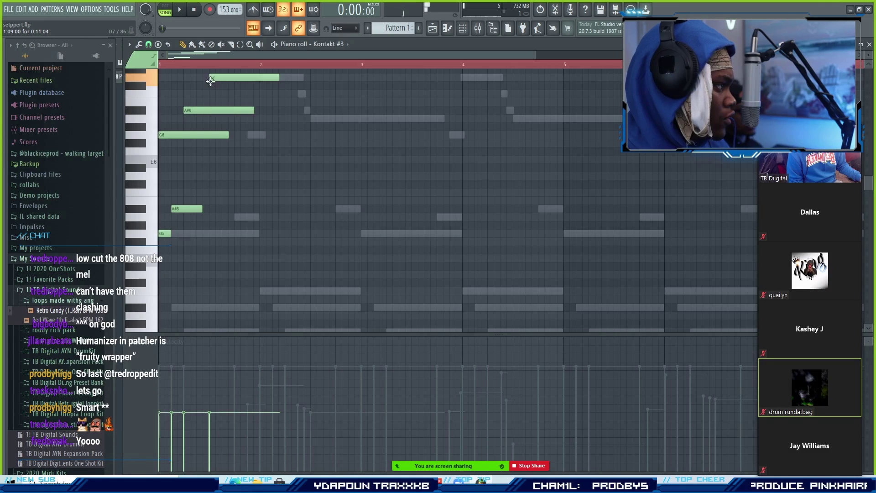
pyautogui.hotkey('ctrl', 'a')
pyautogui.hotkey('alt', 'l')
pyautogui.press('space')
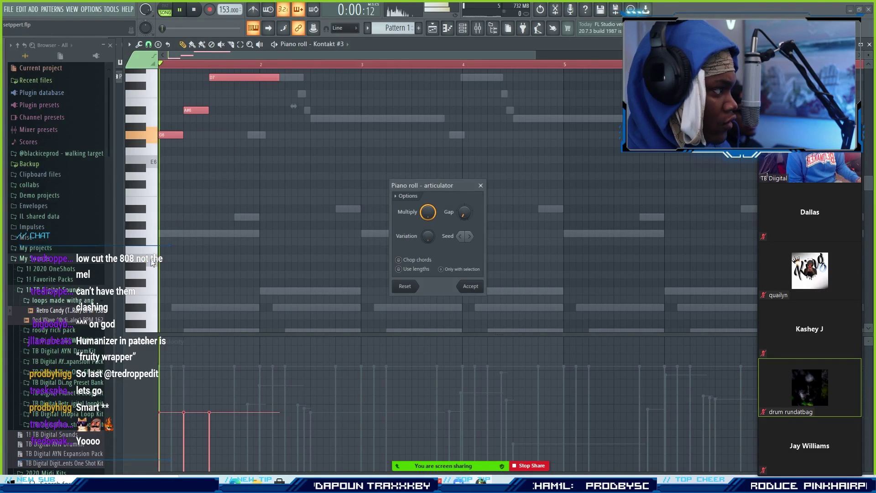
pyautogui.press('Return')
pyautogui.hotkey('ctrl', 'd')
pyautogui.scroll(3, 297, 183)
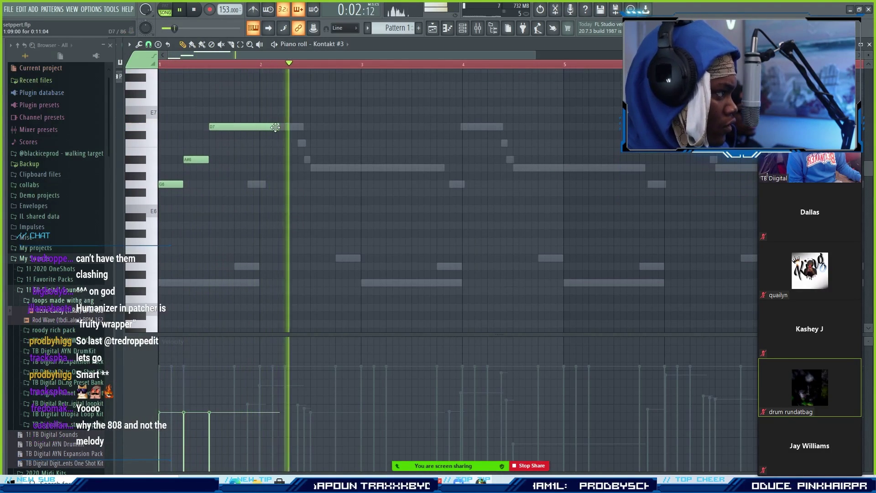
pyautogui.press('space')
# Transpose the D7 note down two octaves and the G6 and A#6 notes down one octave, then deselect them.
pyautogui.click(240, 45)
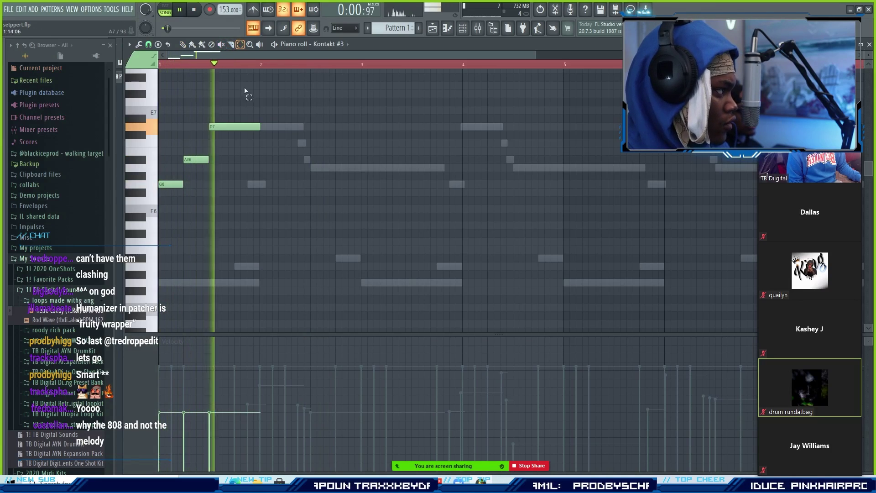
pyautogui.moveTo(247, 93); pyautogui.dragTo(250, 147)
pyautogui.press('space')
pyautogui.hotkey('ctrl', 'Down')
pyautogui.press('space')
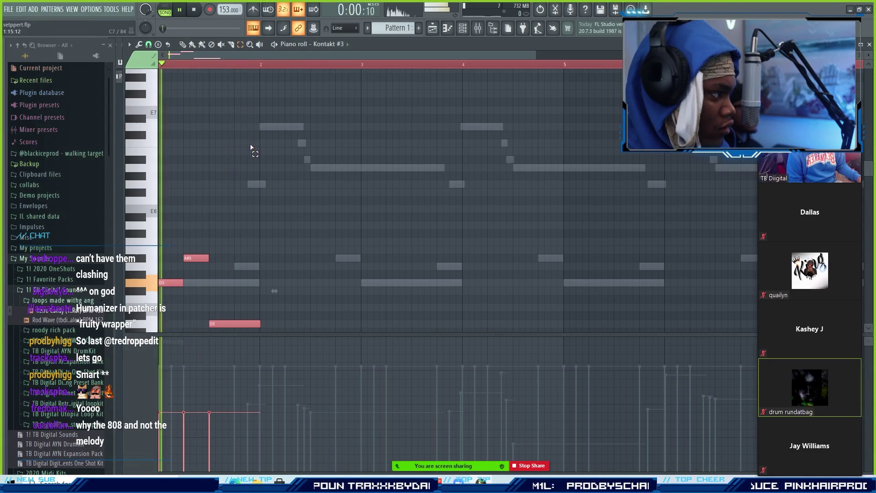
pyautogui.scroll(-4, 260, 162)
pyautogui.hotkey('ctrl', 'd')
# Duplicate the three-note phrase three times so it starts again at bars 3, 5 and 7, and play it back.
pyautogui.click(187, 45)
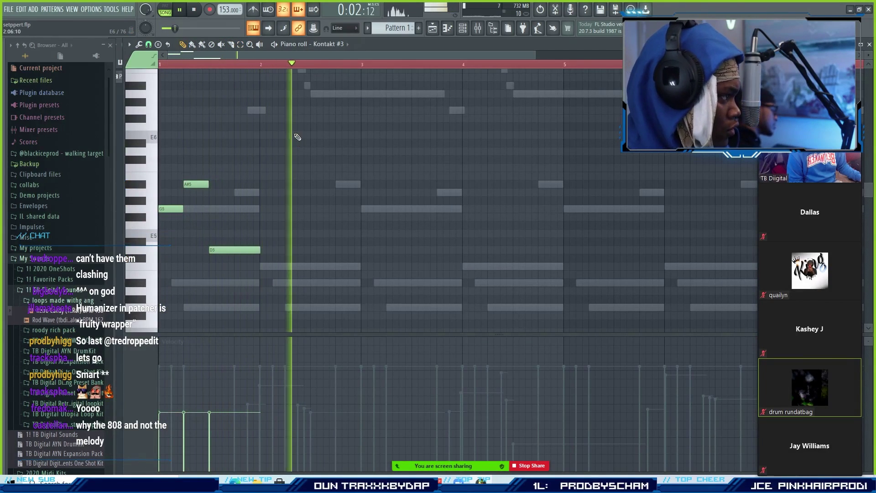
pyautogui.click(241, 46)
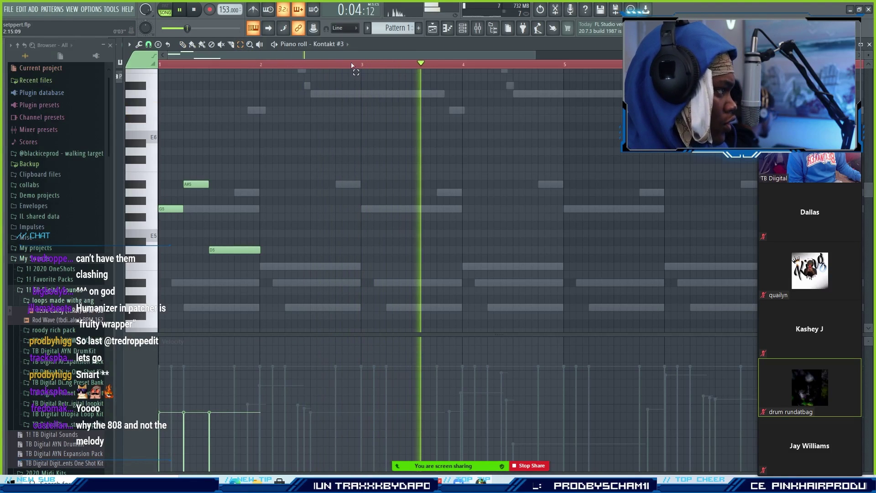
pyautogui.hotkey('ctrl', 'a')
pyautogui.hotkey('ctrl', 'b')
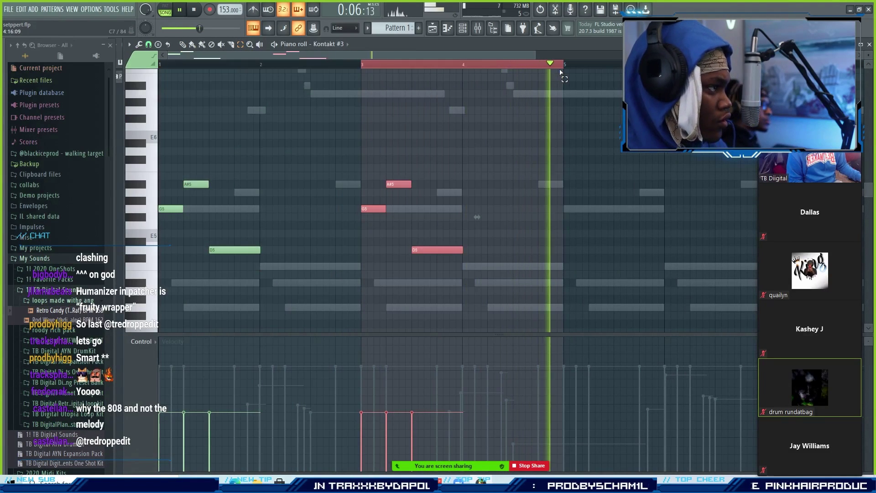
pyautogui.scroll(-3, 561, 74)
pyautogui.scroll(-2, 562, 72)
pyautogui.hotkey('ctrl', 'b')
pyautogui.hotkey('ctrl', 'b')
pyautogui.press('space')
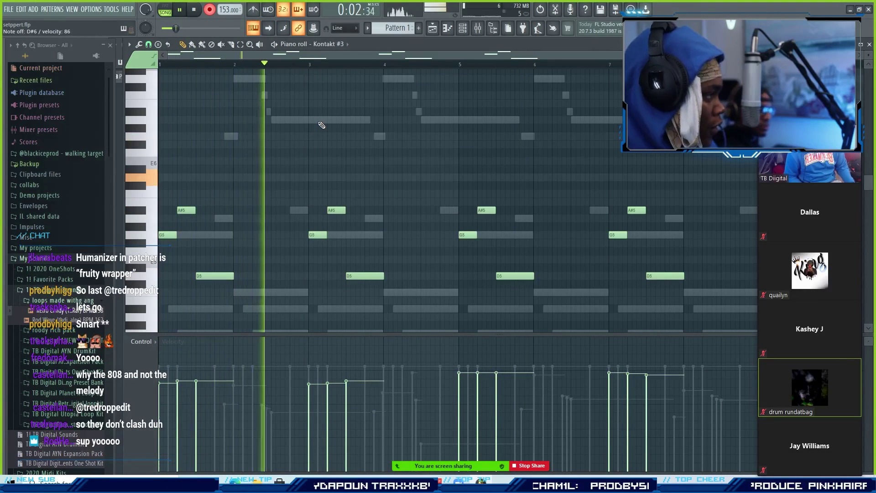
pyautogui.press('space')
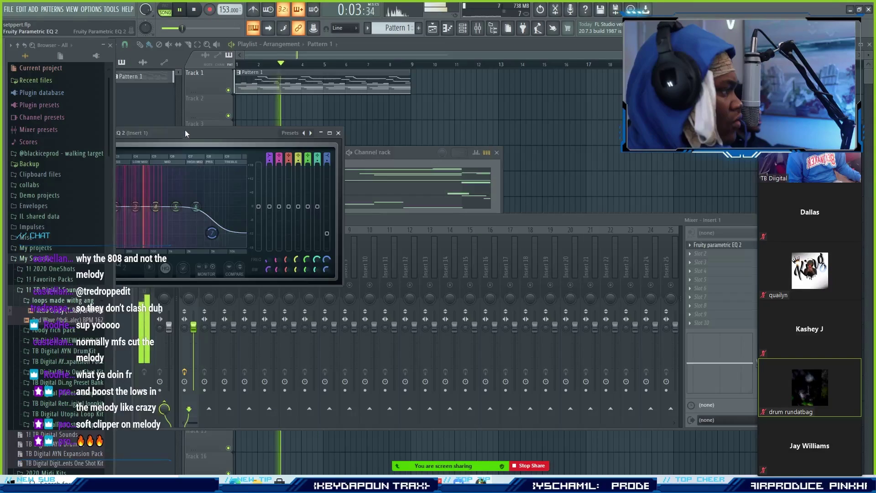
# Fine-tune the band points of Fruity Parametric EQ 2 on Insert 1.
pyautogui.moveTo(170, 236); pyautogui.dragTo(171, 239)
pyautogui.moveTo(190, 209); pyautogui.dragTo(187, 213)
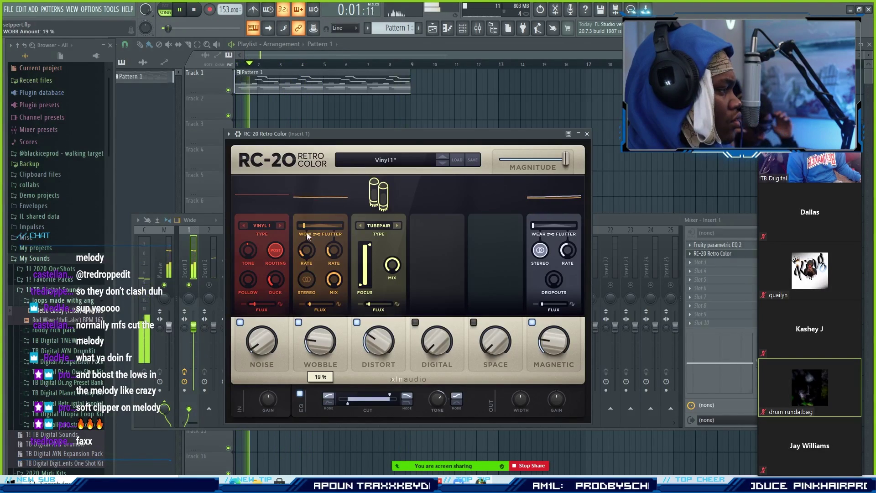
# Centre the Wow/Flutter balance in RC-20 Retro Color on Insert 1, reduce Wobble to 7 %, and close the plugin.
pyautogui.moveTo(305, 226); pyautogui.dragTo(319, 225)
pyautogui.moveTo(319, 333); pyautogui.dragTo(317, 365)
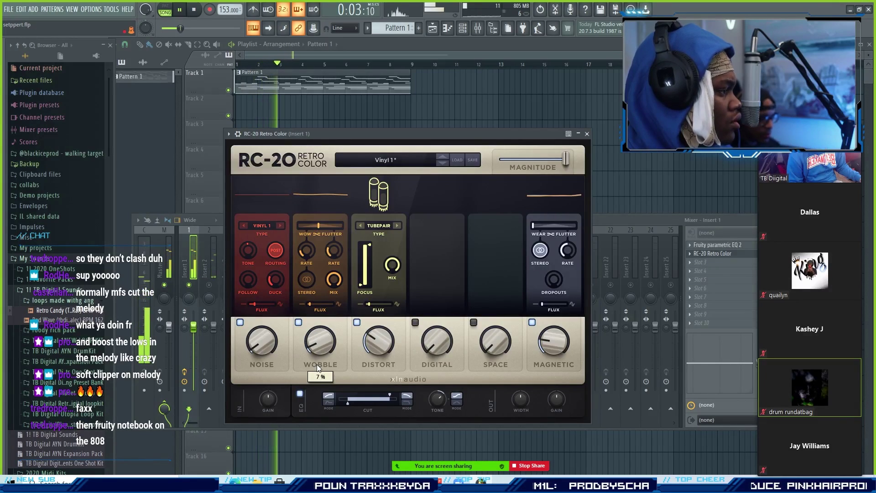
pyautogui.click(587, 134)
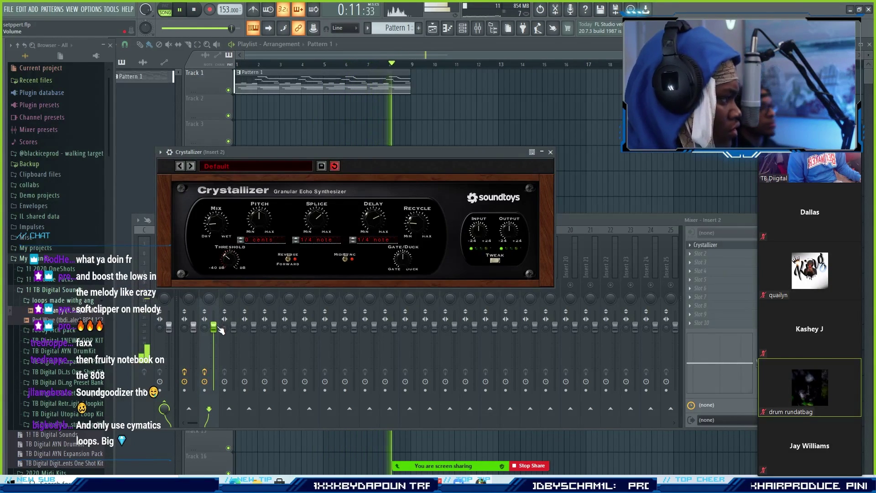
# Lower the volume fader of Insert 2 slightly.
pyautogui.moveTo(219, 327); pyautogui.dragTo(211, 332)
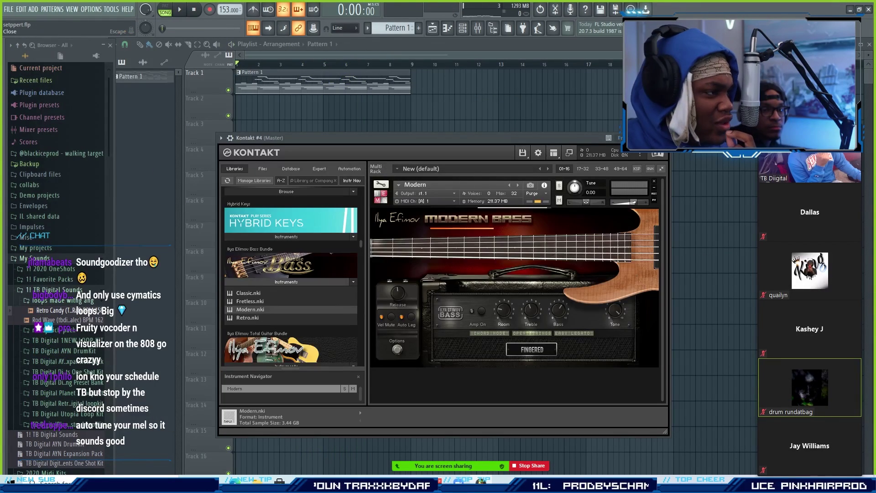
# Lengthen the G3 bass note in Kontakt #4 to two bars and add a matching G3 at bar 3.
pyautogui.click(665, 137)
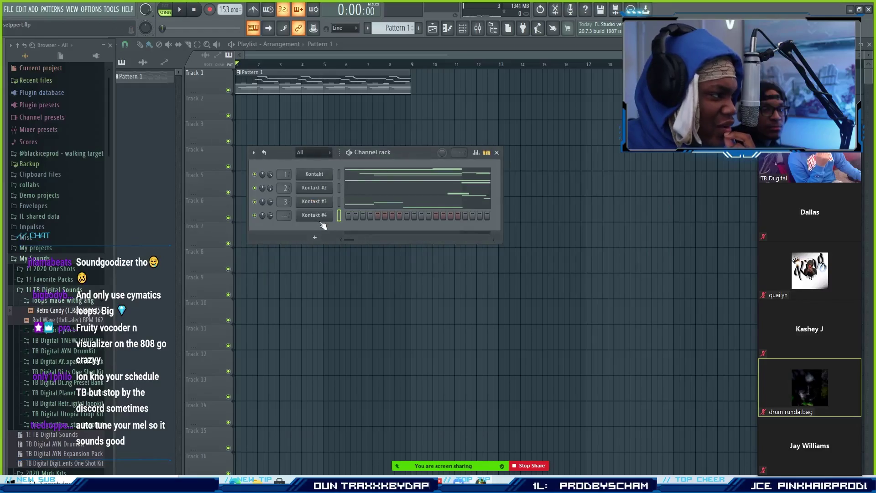
pyautogui.press('space')
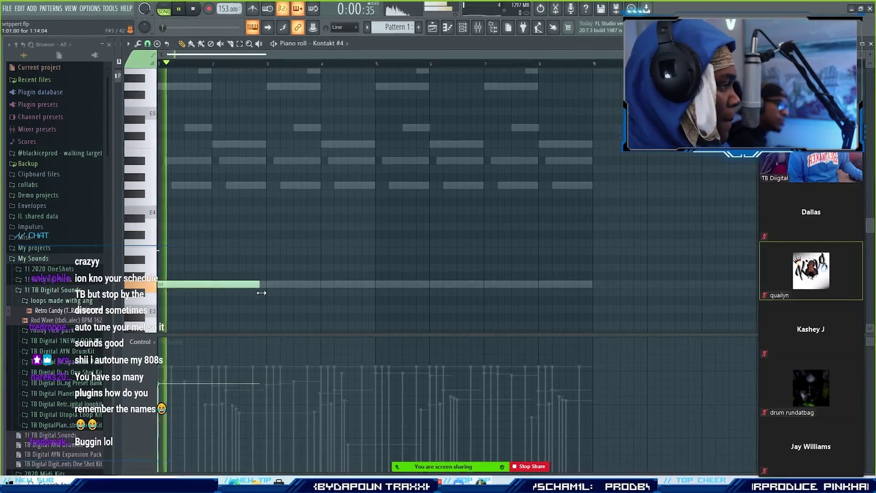
pyautogui.moveTo(260, 291); pyautogui.dragTo(265, 291)
pyautogui.click(265, 289)
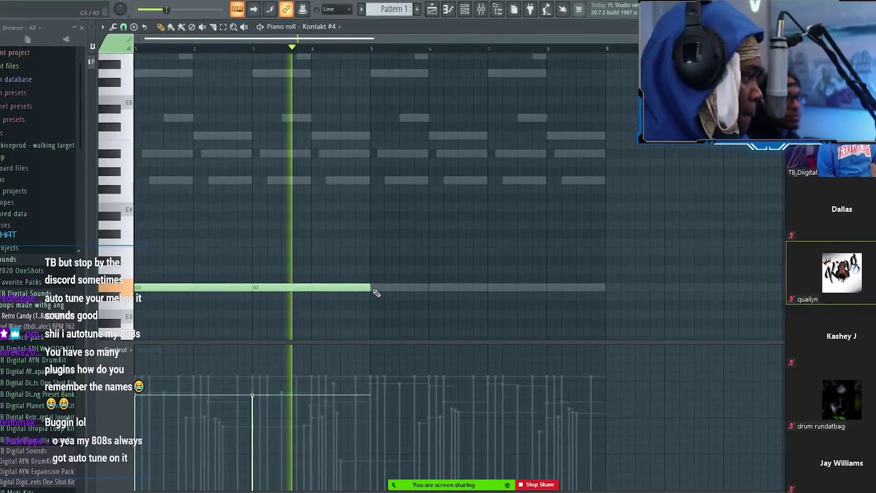
# Shorten the first G3 bass note to one bar and play back the bass line.
pyautogui.press('space')
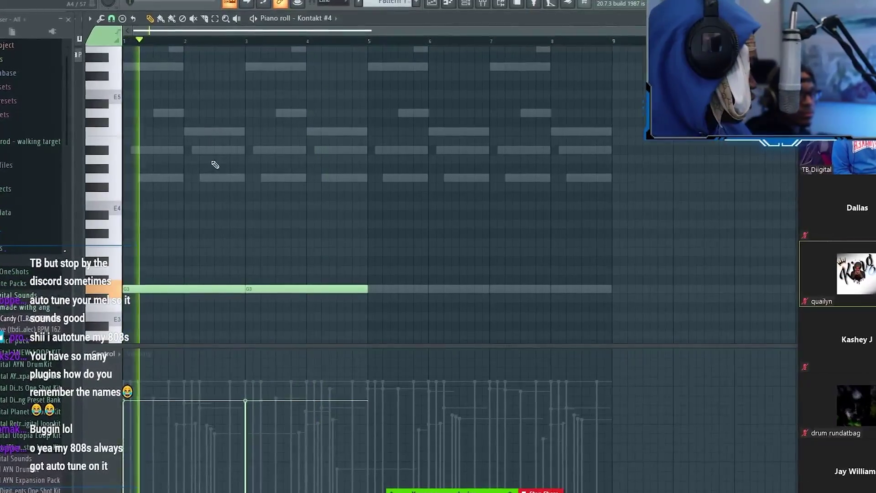
pyautogui.press('space')
pyautogui.press('space')
pyautogui.moveTo(237, 291); pyautogui.dragTo(178, 293)
pyautogui.press('space')
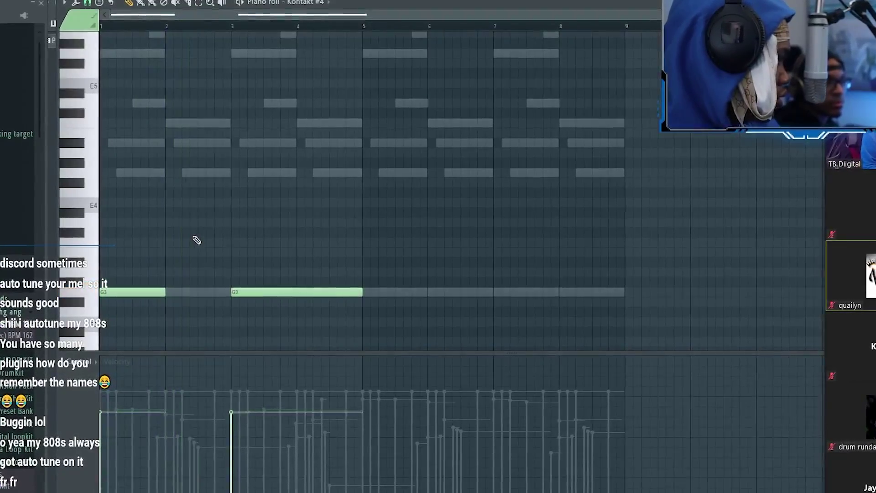
# Add D#4 and D4 on beats 3 and 4 of bar 2 and articulate all bass notes so each runs up to the next.
pyautogui.moveTo(194, 239); pyautogui.dragTo(233, 212)
pyautogui.click(208, 223)
pyautogui.hotkey('ctrl', 'a')
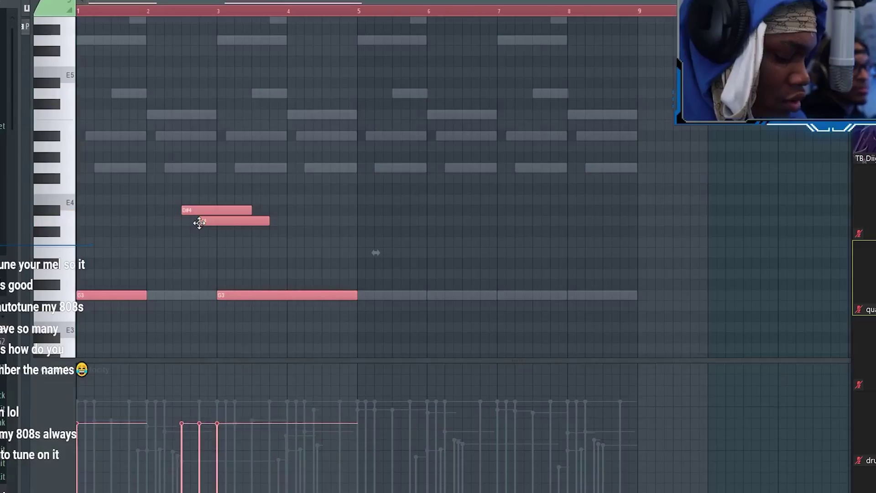
pyautogui.hotkey('alt', 'l')
pyautogui.press('space')
pyautogui.click(479, 300)
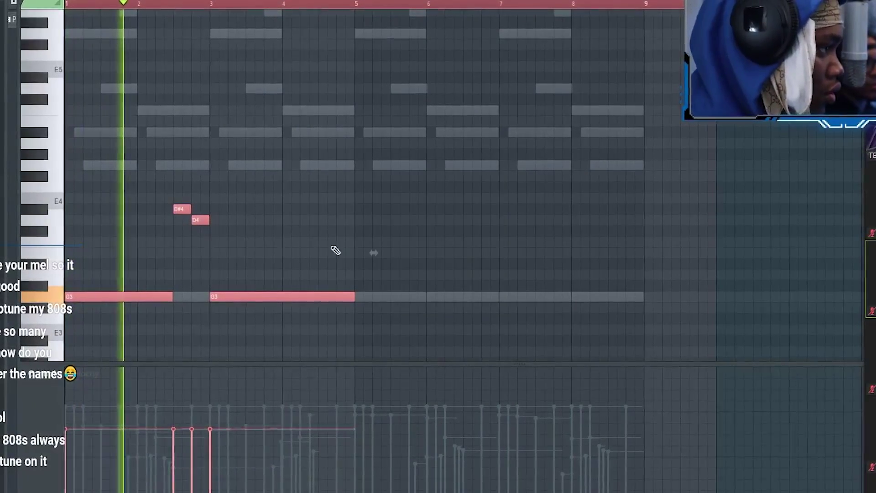
pyautogui.hotkey('ctrl', 'd')
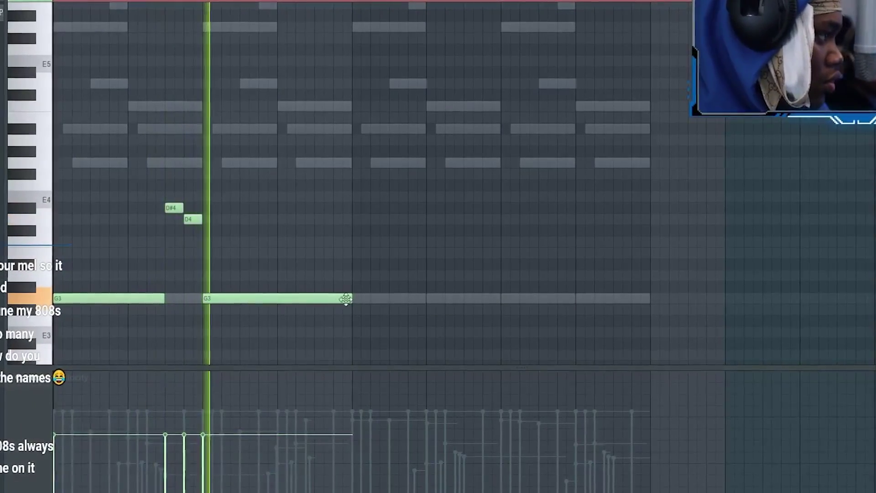
# Shorten the second G3 to beat 3 of bar 4 and add D#4 and D4 on beats 3 and 4 there.
pyautogui.moveTo(352, 298); pyautogui.dragTo(315, 299)
pyautogui.click(310, 207)
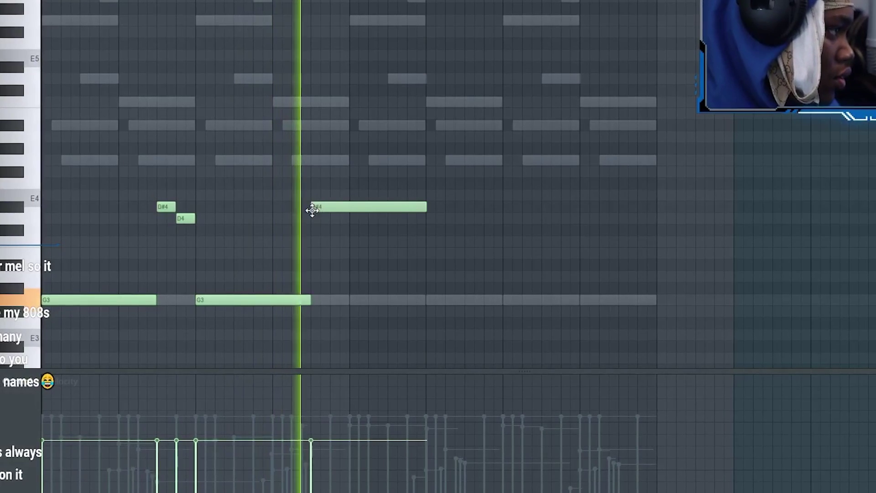
pyautogui.click(331, 217)
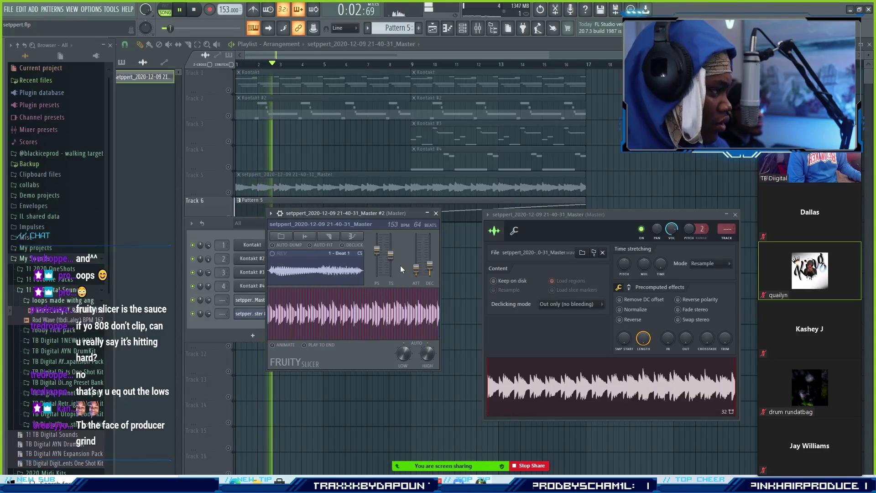
# Close the master recording's sampler and Fruity Slicer windows and show the mixer together with the channel rack.
pyautogui.click(735, 214)
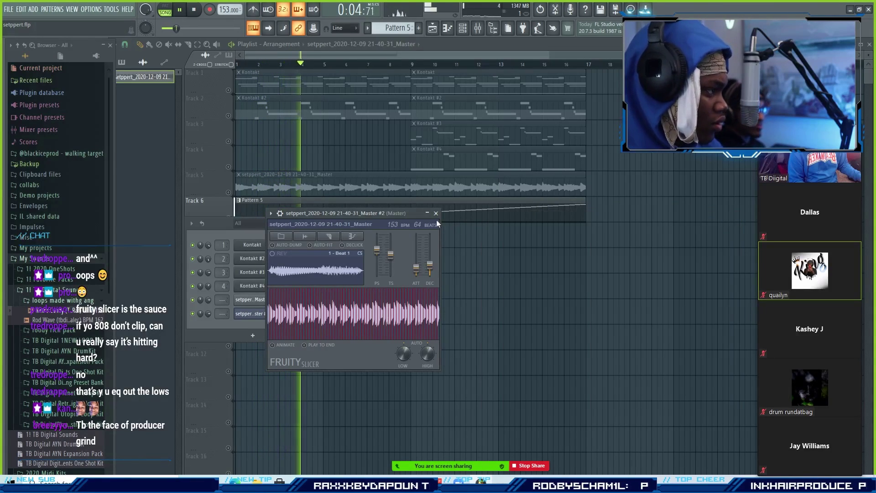
pyautogui.click(436, 213)
pyautogui.click(435, 223)
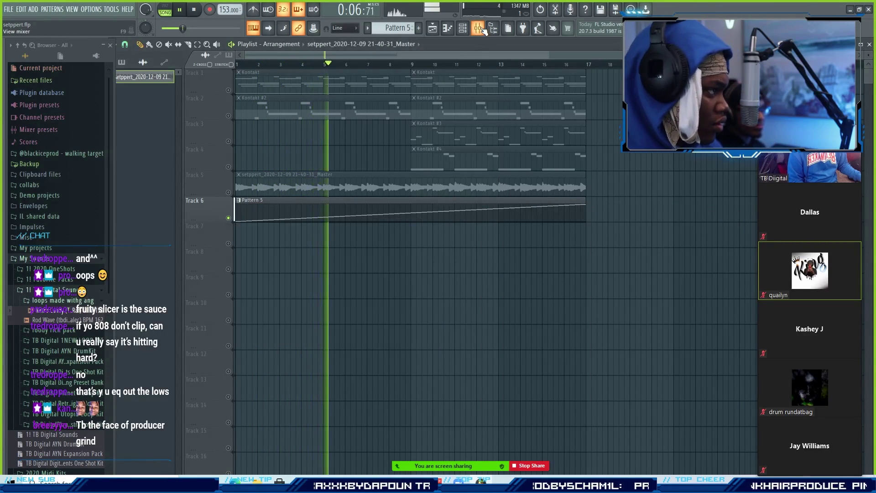
pyautogui.click(478, 28)
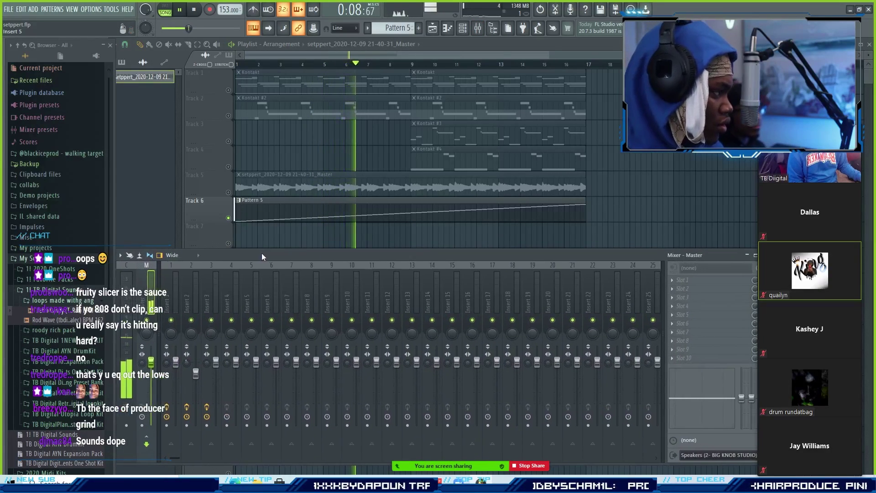
pyautogui.click(460, 32)
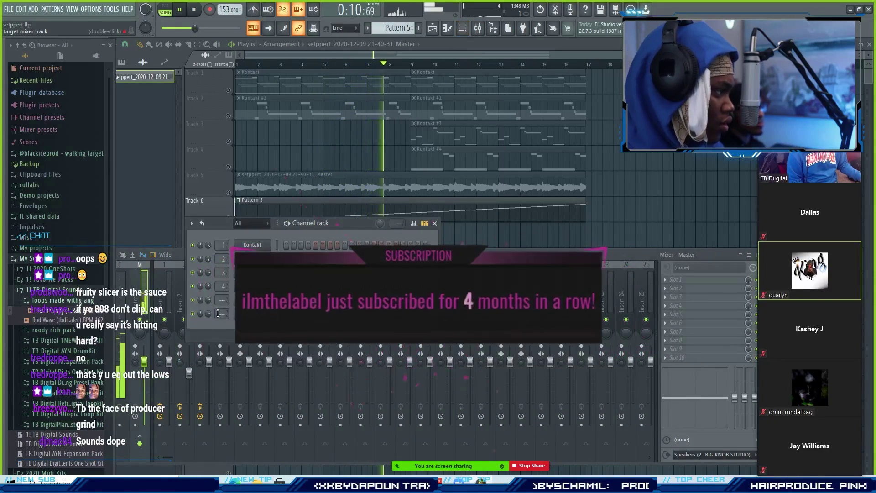
# Route the Fruity Slicer channel to mixer track 10, and open and close the first master recording's sampler settings.
pyautogui.moveTo(229, 313); pyautogui.dragTo(229, 300)
pyautogui.click(462, 255)
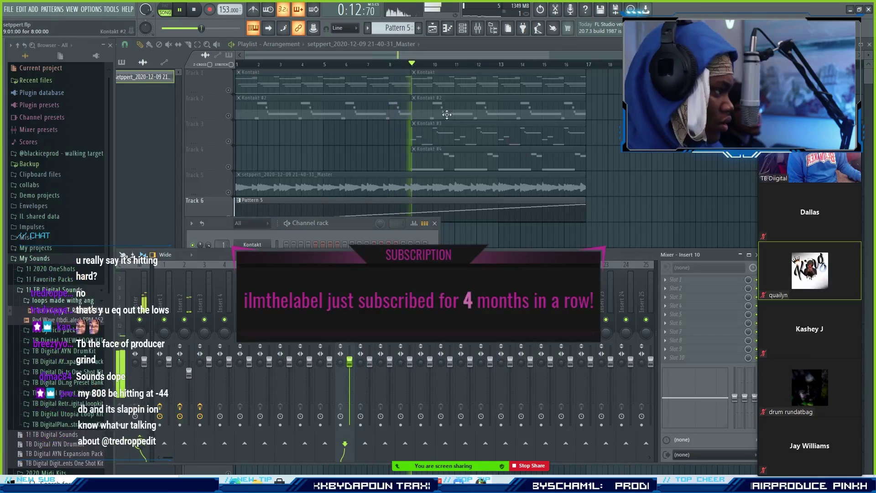
pyautogui.moveTo(333, 225); pyautogui.dragTo(406, 164)
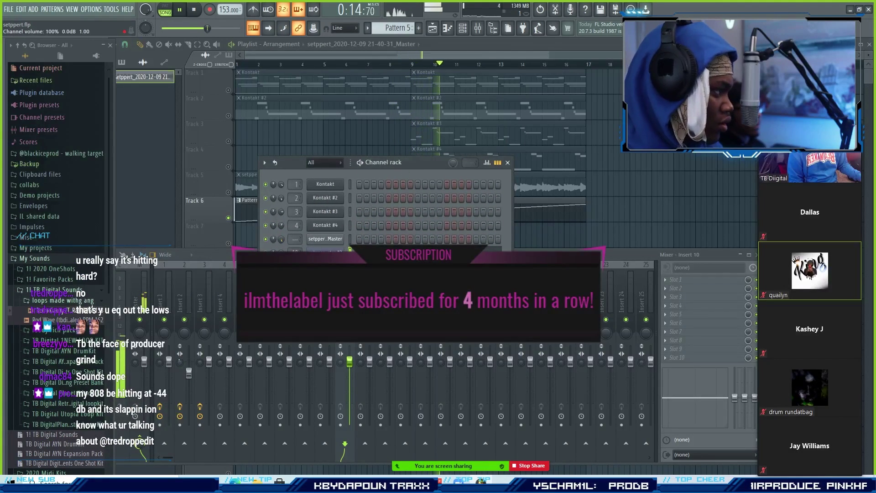
pyautogui.click(329, 240)
pyautogui.click(630, 311)
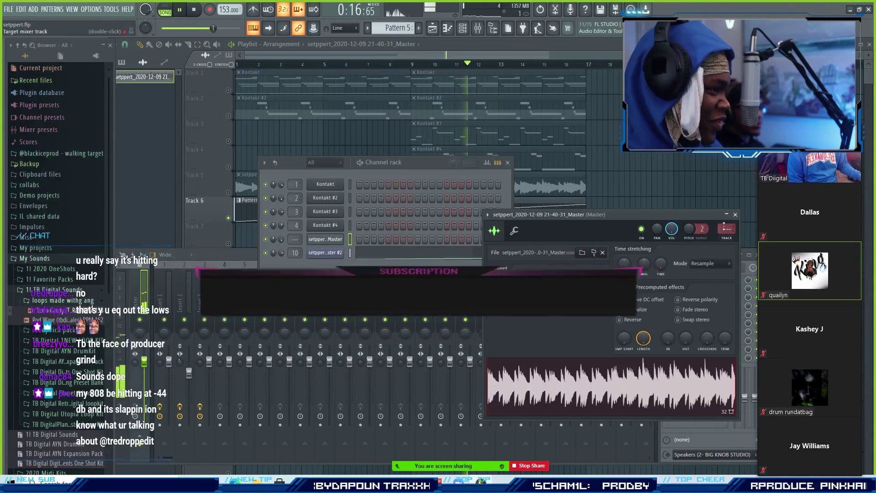
pyautogui.click(735, 214)
pyautogui.click(508, 163)
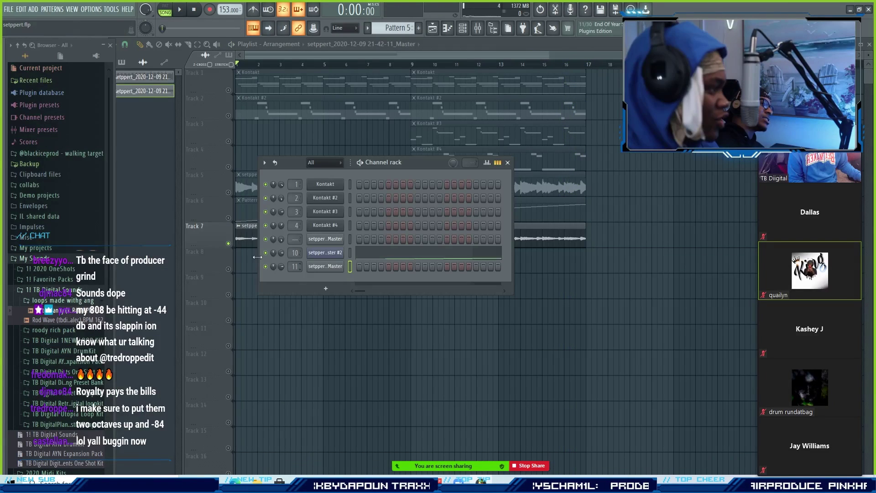
# Solo Track 7, play it, and reverse the second master recording in its sampler.
pyautogui.press('F6')
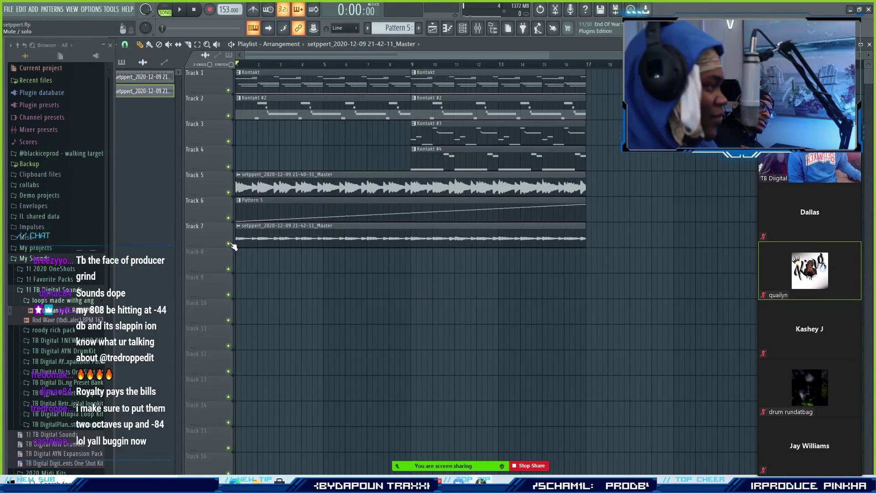
pyautogui.rightClick(228, 244)
pyautogui.press('space')
pyautogui.press('F6')
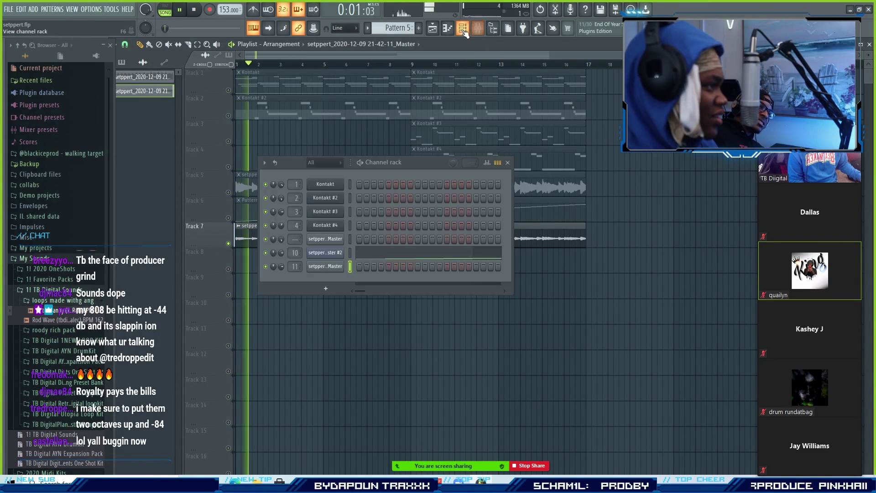
pyautogui.click(320, 270)
pyautogui.click(326, 246)
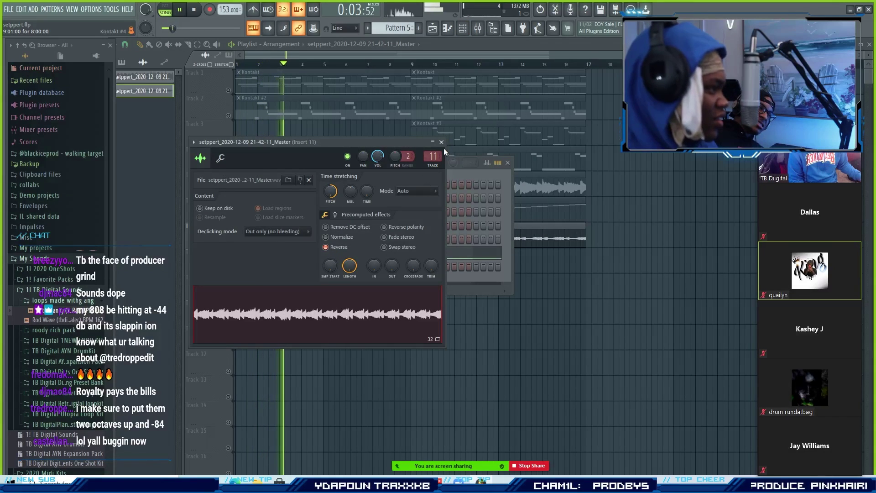
pyautogui.click(442, 142)
pyautogui.click(507, 163)
# Add Fruity Parametric EQ 2 to Insert 11, roll off the lows and highs, and slightly dip band 2.
pyautogui.click(479, 29)
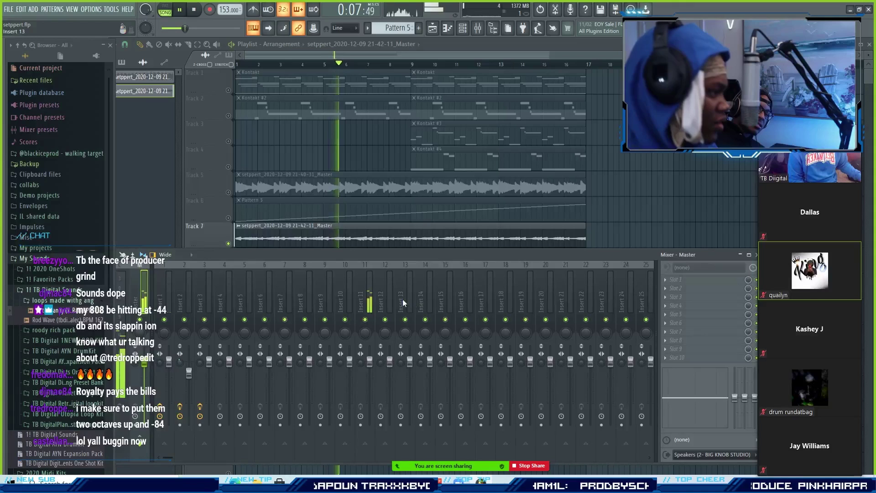
pyautogui.click(673, 281)
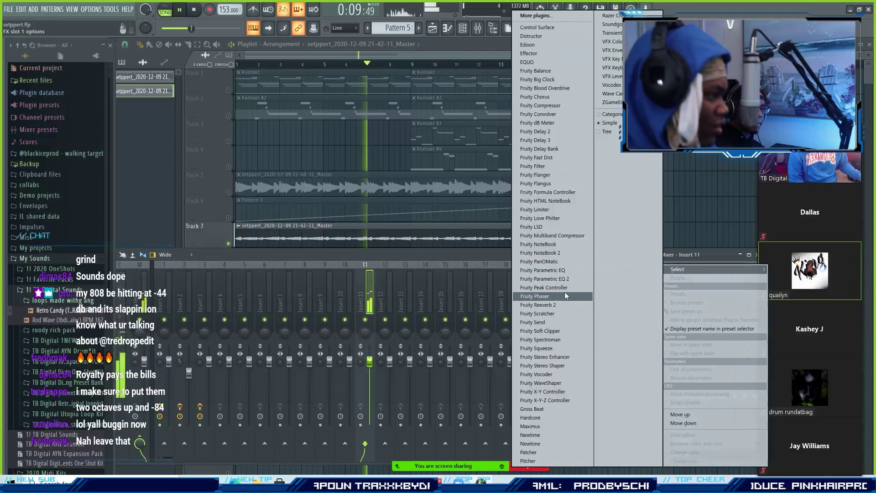
pyautogui.click(545, 279)
pyautogui.moveTo(261, 102); pyautogui.dragTo(359, 109)
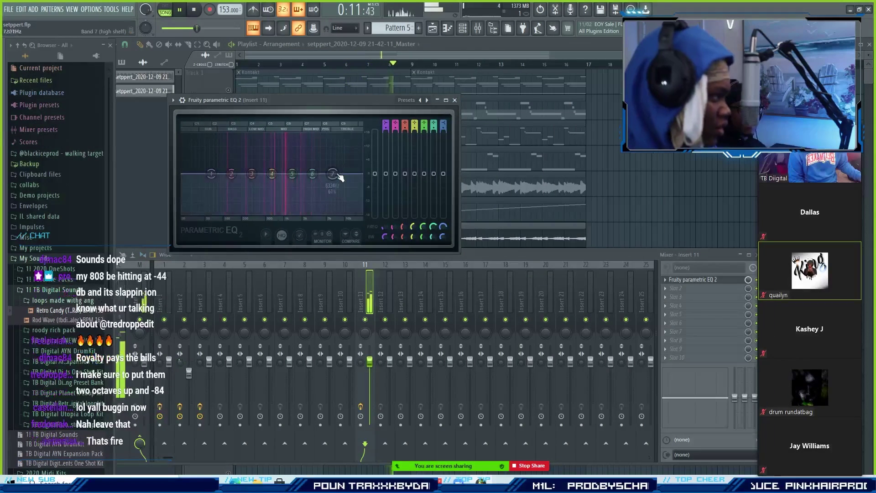
pyautogui.moveTo(213, 213); pyautogui.dragTo(210, 212)
pyautogui.moveTo(231, 174); pyautogui.dragTo(229, 179)
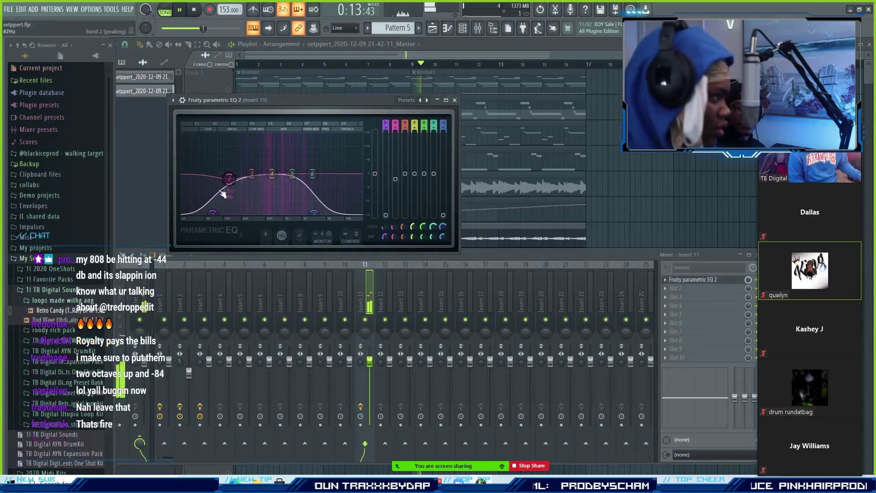
pyautogui.moveTo(211, 213); pyautogui.dragTo(208, 213)
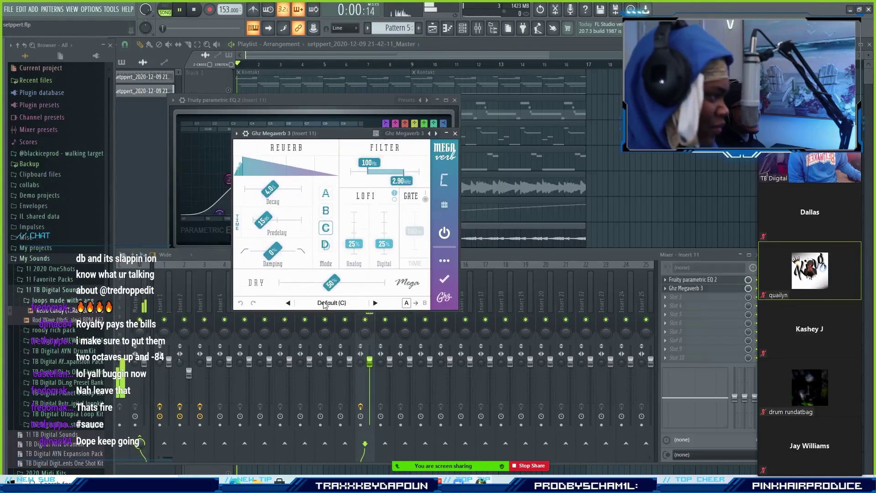
# Load the Dark (A) preset in Ghz Megaverb 3 on Insert 11 and set its mix to about 43%.
pyautogui.click(312, 302)
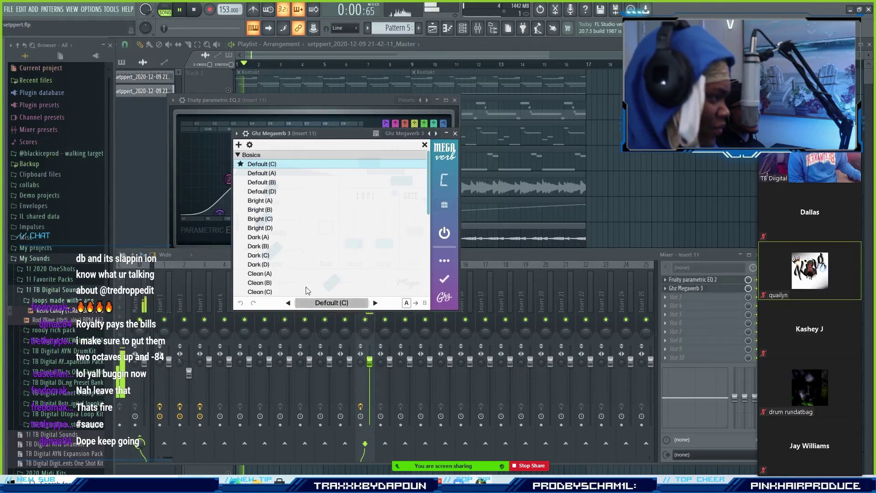
pyautogui.click(260, 238)
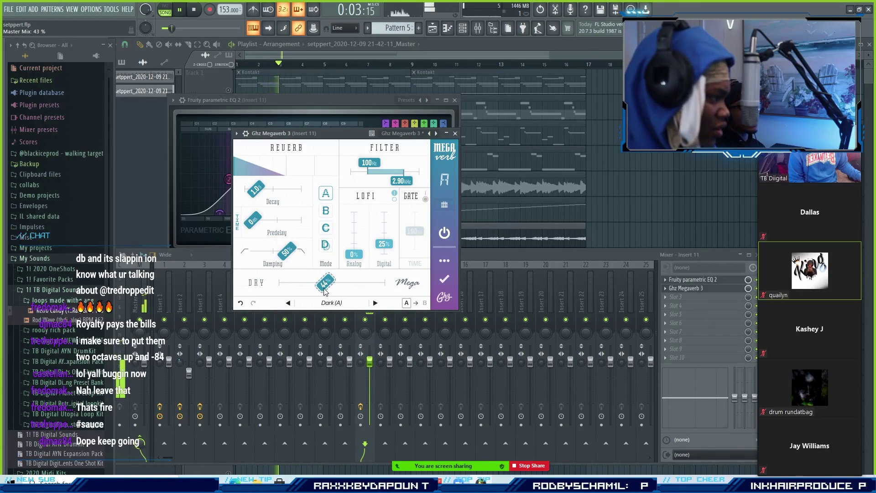
pyautogui.click(455, 134)
# Add Ghz Midside Matrix 3 to slot 3 of Insert 11.
pyautogui.click(684, 296)
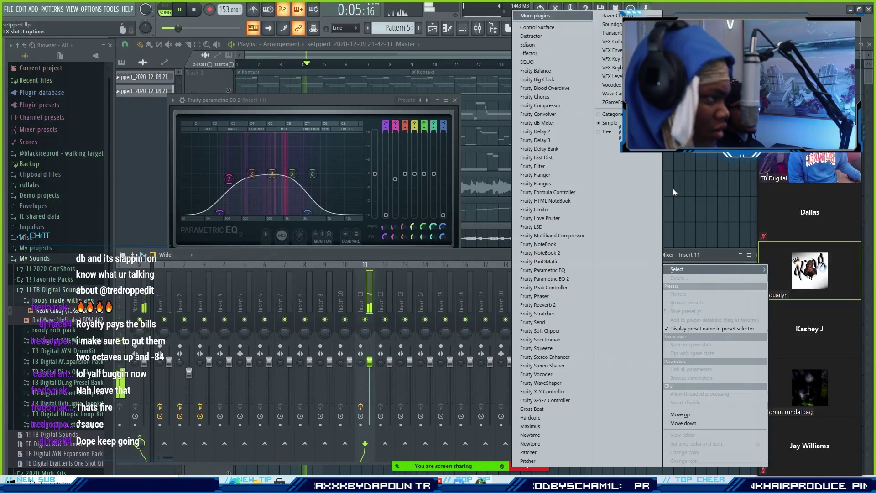
pyautogui.click(564, 15)
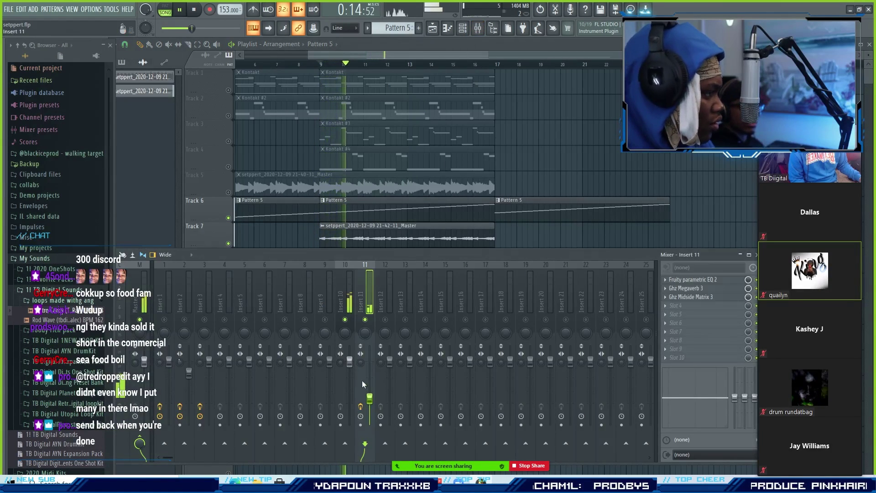
pyautogui.rightClick(367, 337)
pyautogui.click(368, 340)
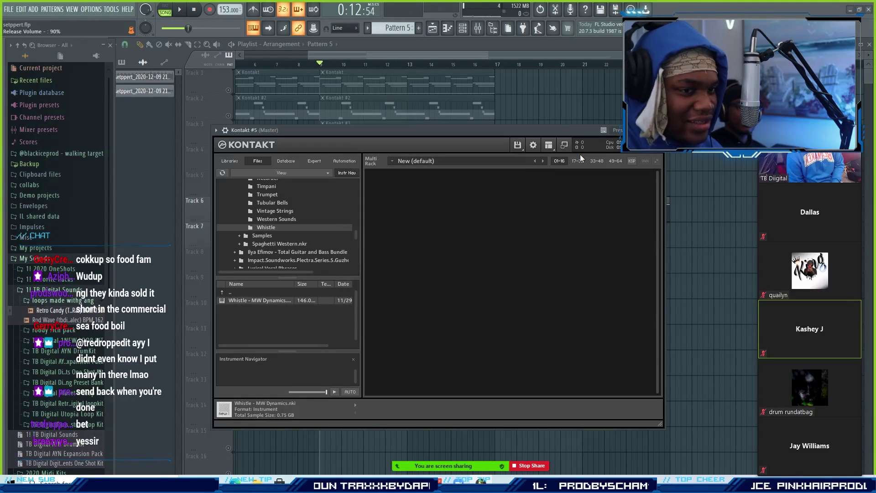
# Close the Kontakt #5 window and articulate its F5, D#5, C#5 and C5 notes so each runs up to the next.
pyautogui.click(738, 130)
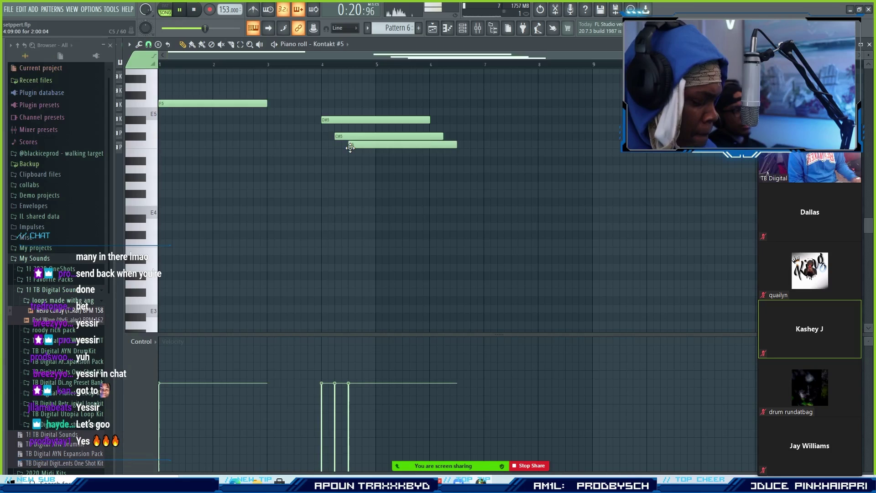
pyautogui.hotkey('ctrl', 'a')
pyautogui.hotkey('alt', 'l')
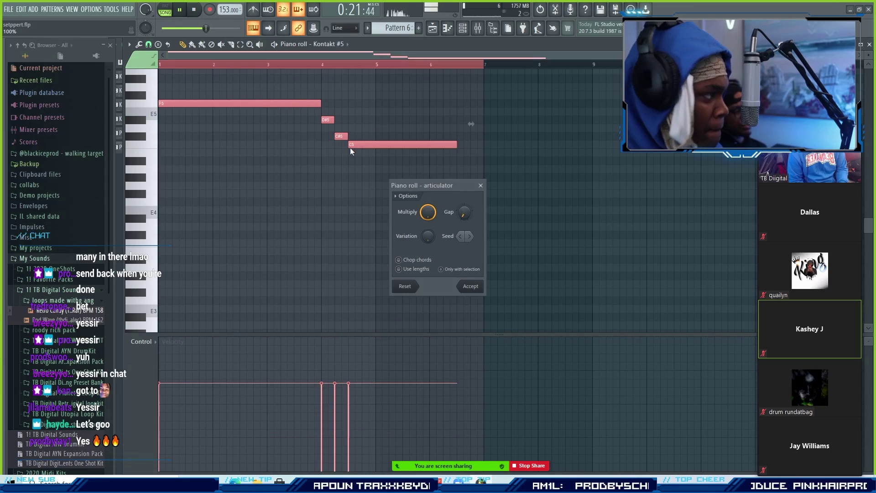
pyautogui.click(470, 286)
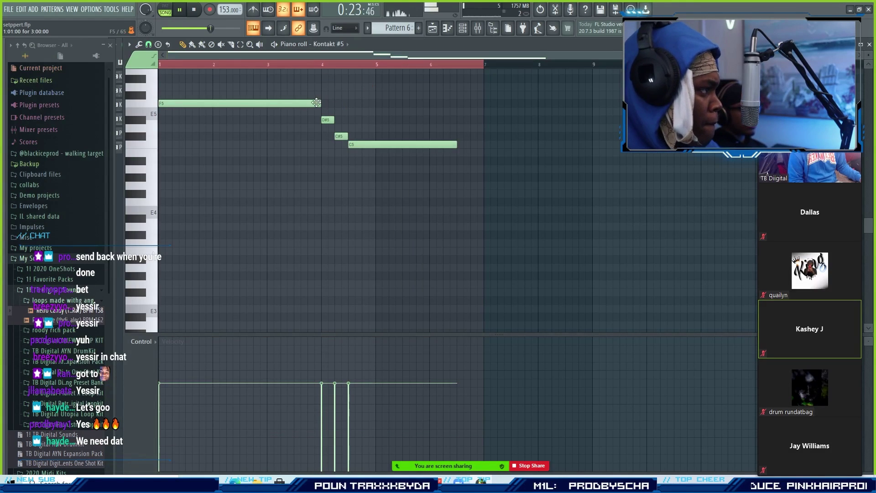
# Shorten the F5 note to two bars and move shortened D#5 and C#5 notes into the last beat of bar 3.
pyautogui.scroll(3, 244, 137)
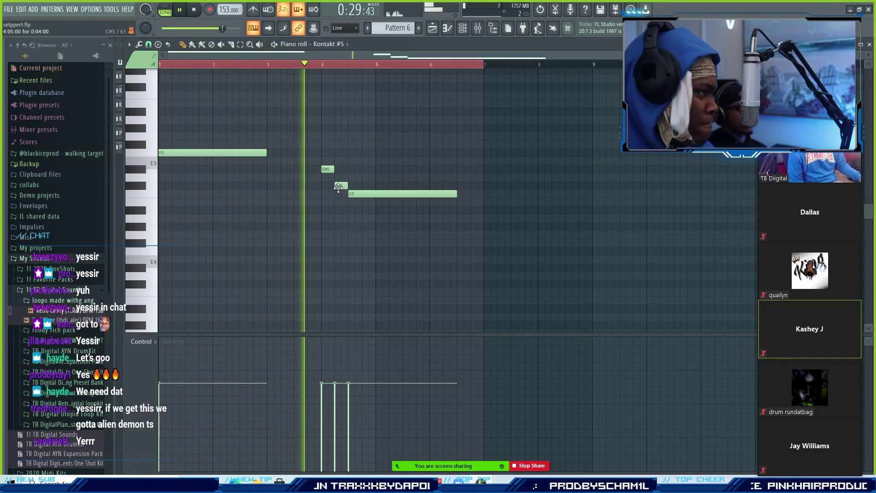
pyautogui.moveTo(328, 168); pyautogui.dragTo(317, 170)
pyautogui.press('space')
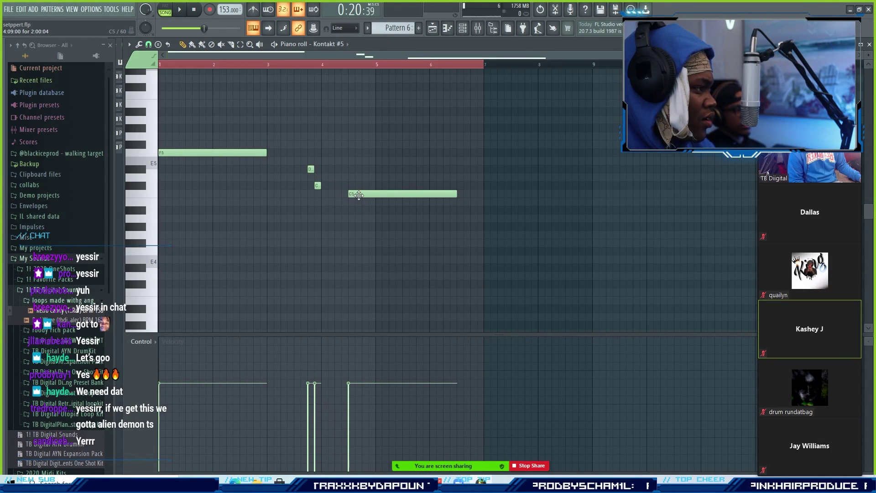
# Move the C5 note to the start of bar 4, play the melody back, and shorten that note to one bar.
pyautogui.click(238, 66)
pyautogui.press('space')
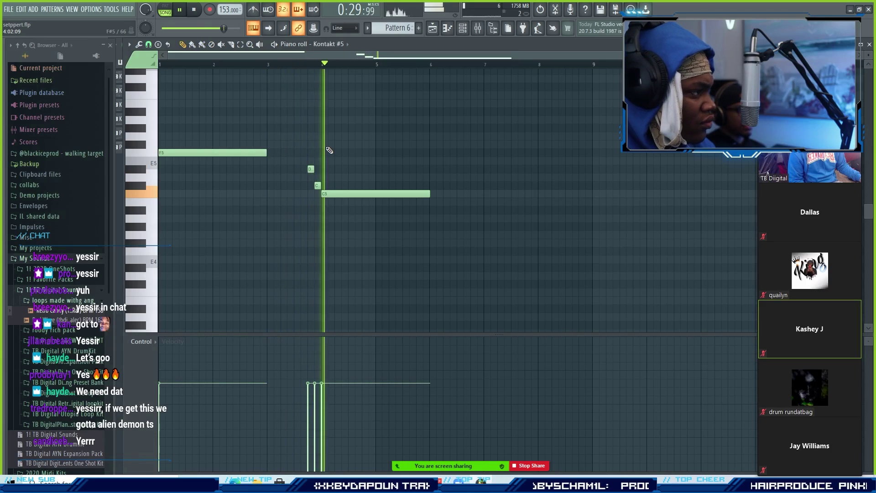
pyautogui.moveTo(366, 198); pyautogui.dragTo(375, 199)
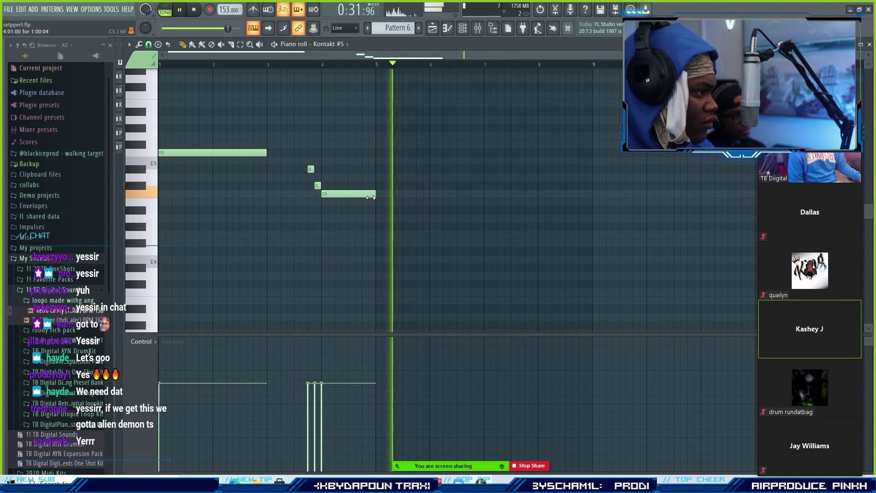
# Duplicate the whole Kontakt #5 phrase so that it repeats from bar 5, and clear the selection.
pyautogui.hotkey('ctrl', 'a')
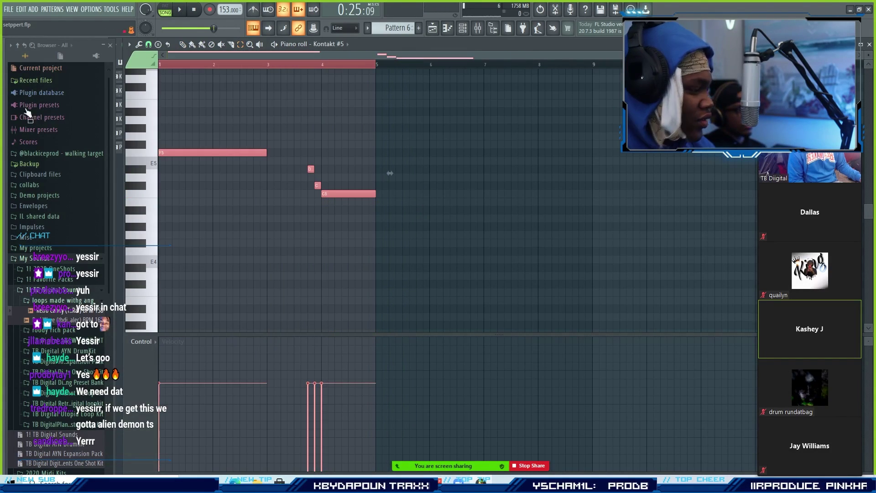
pyautogui.hotkey('ctrl', 'b')
pyautogui.hotkey('ctrl', 'd')
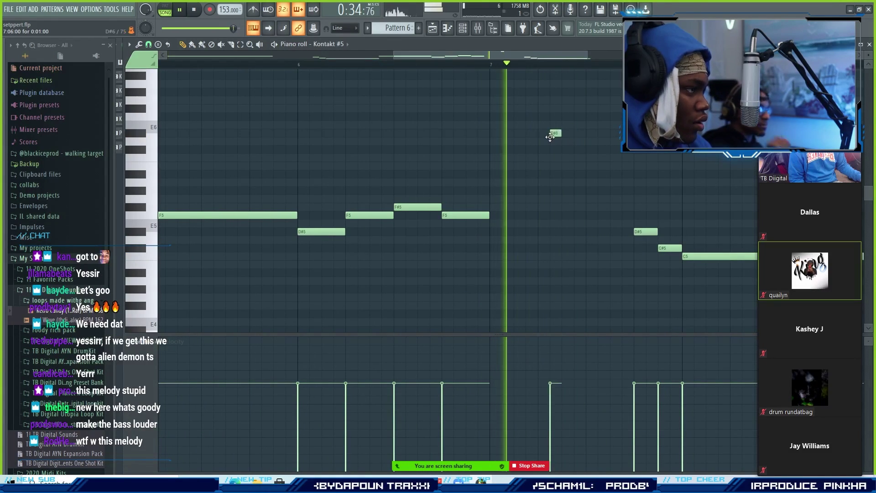
# Add a descending run of short D#6, C#6, C6 and A#5 notes from beat 2 of bar 7, auditioning the placement.
pyautogui.press('space')
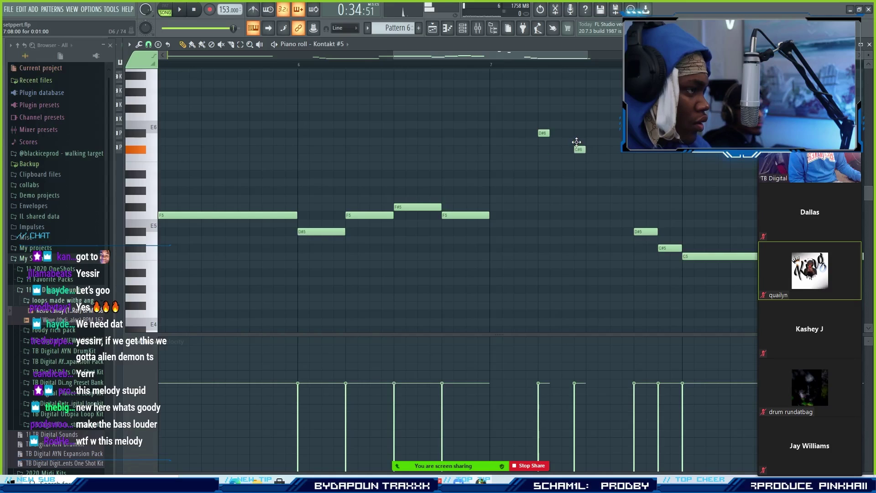
pyautogui.press('space')
pyautogui.press('space')
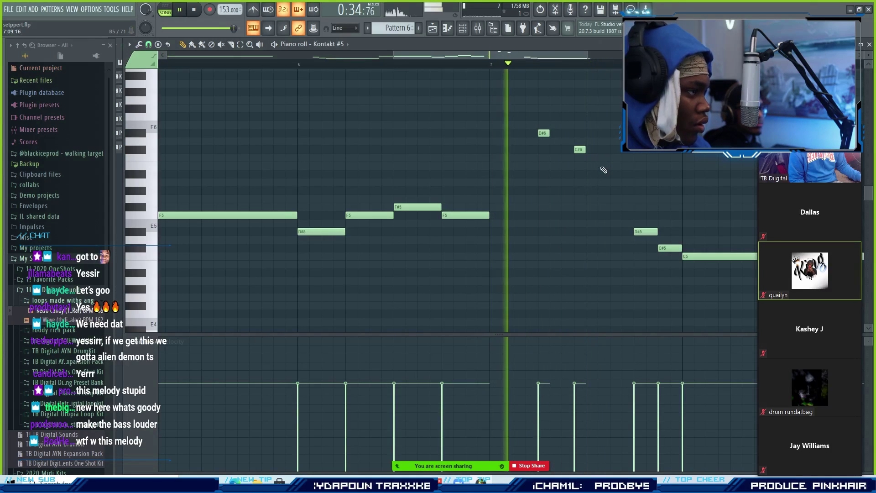
pyautogui.press('space')
pyautogui.press('space')
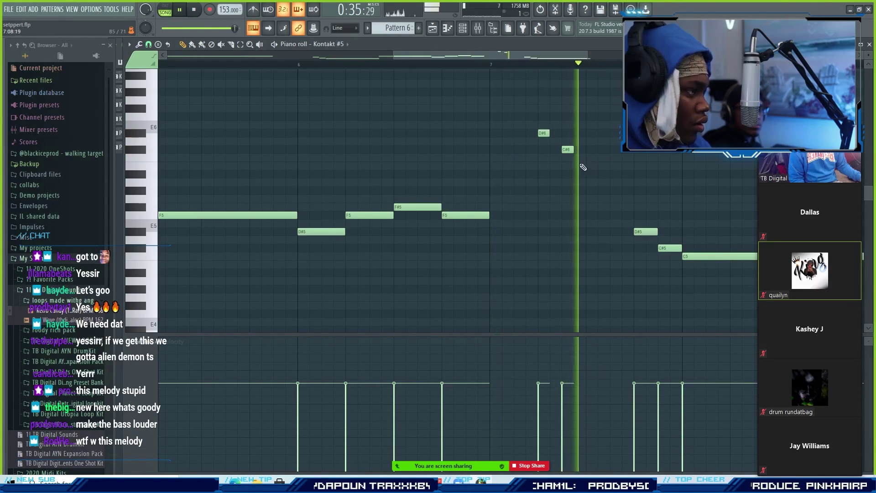
pyautogui.moveTo(559, 151); pyautogui.dragTo(571, 151)
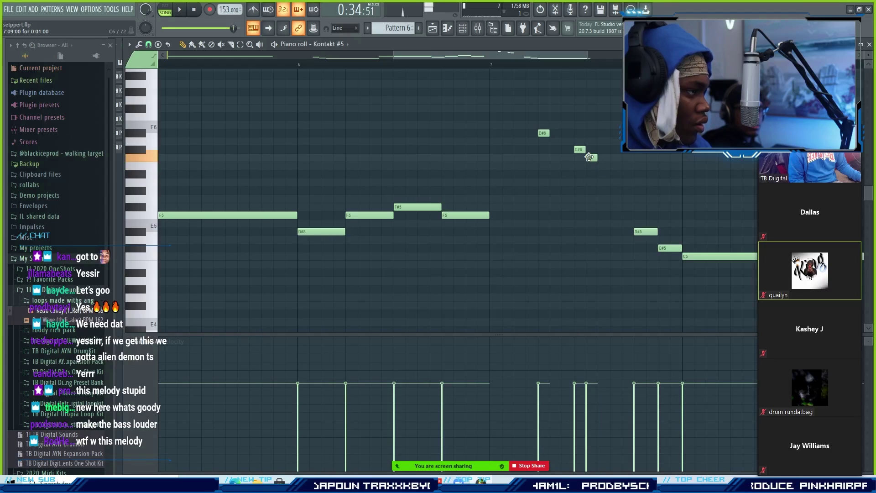
pyautogui.click(615, 166)
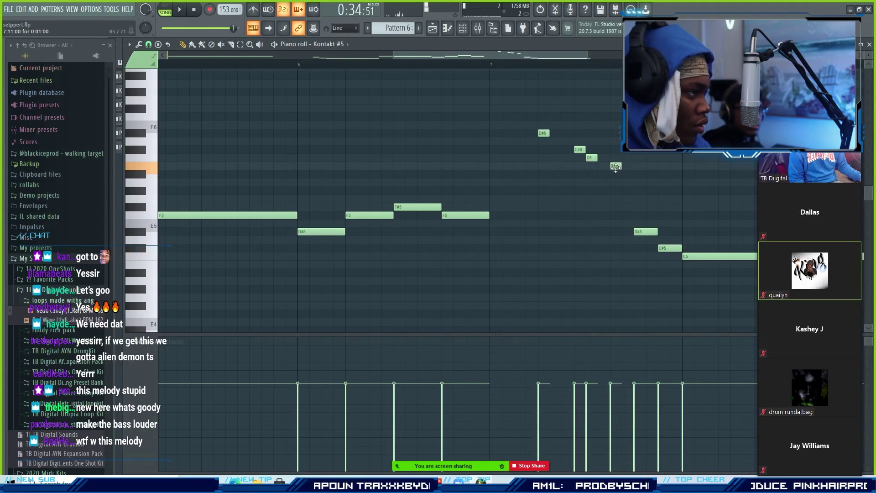
pyautogui.press('space')
pyautogui.scroll(-4, 579, 72)
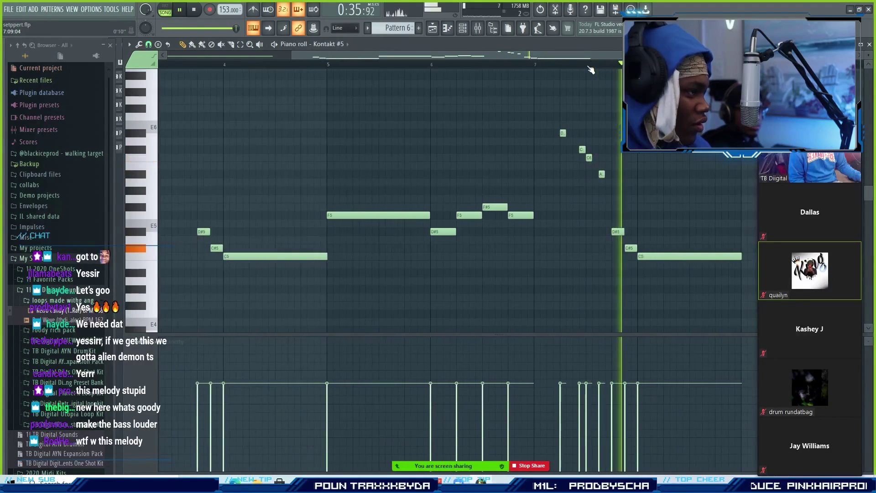
# Play the melody back from bar 5 and delete the D#5 note on beat 4 of bar 7.
pyautogui.click(400, 67)
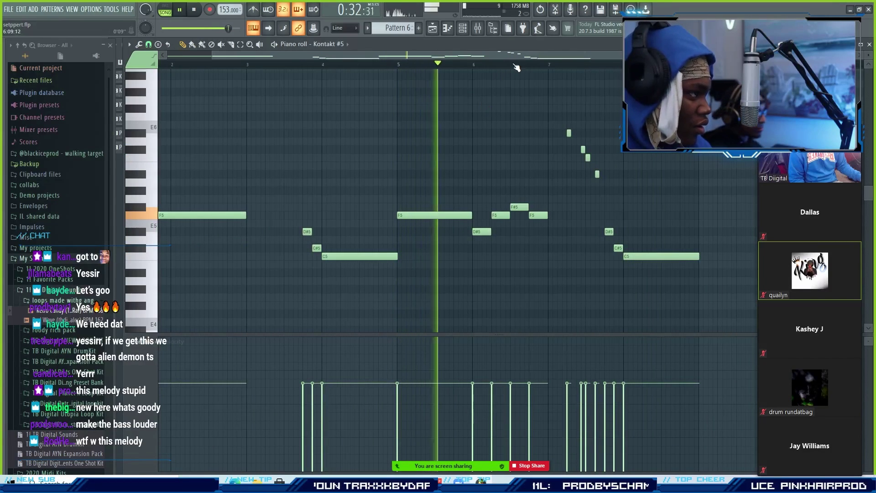
pyautogui.scroll(1, 515, 67)
pyautogui.scroll(1, 517, 68)
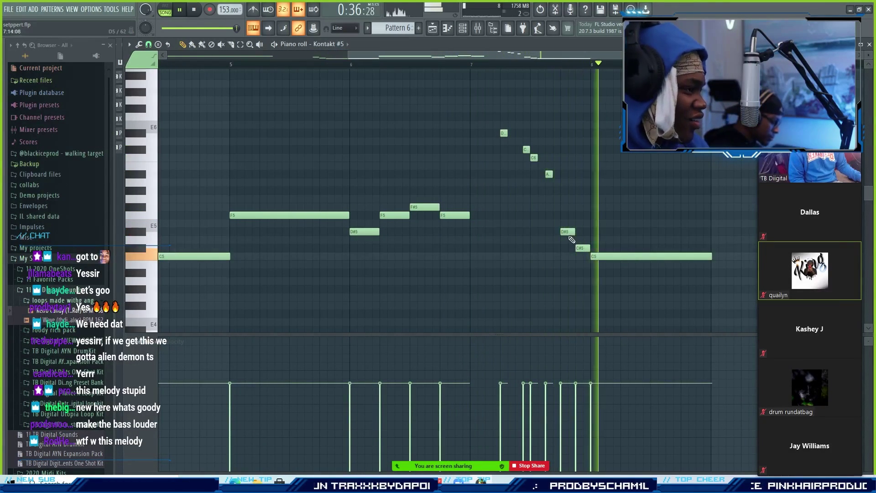
pyautogui.press('space')
pyautogui.rightClick(569, 232)
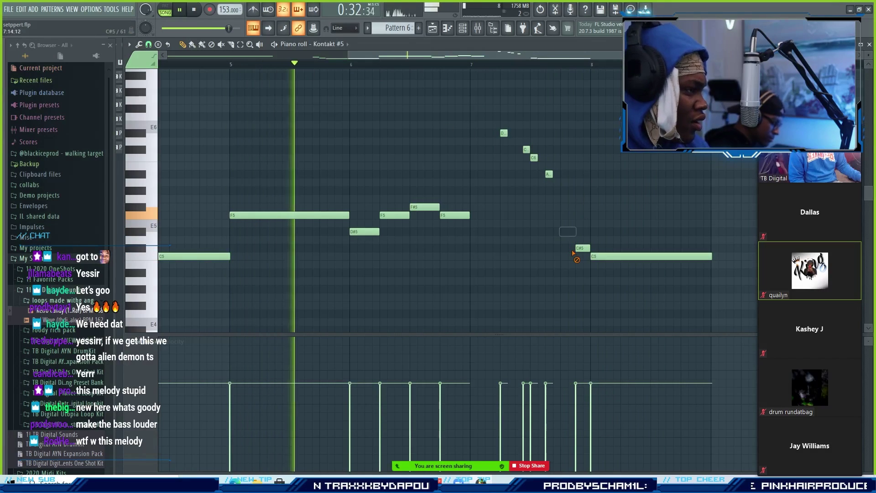
# Compare the Kontakt #5 melody with and without the short C#5 note just before bar 8, and delete that note.
pyautogui.rightClick(580, 249)
pyautogui.click(577, 248)
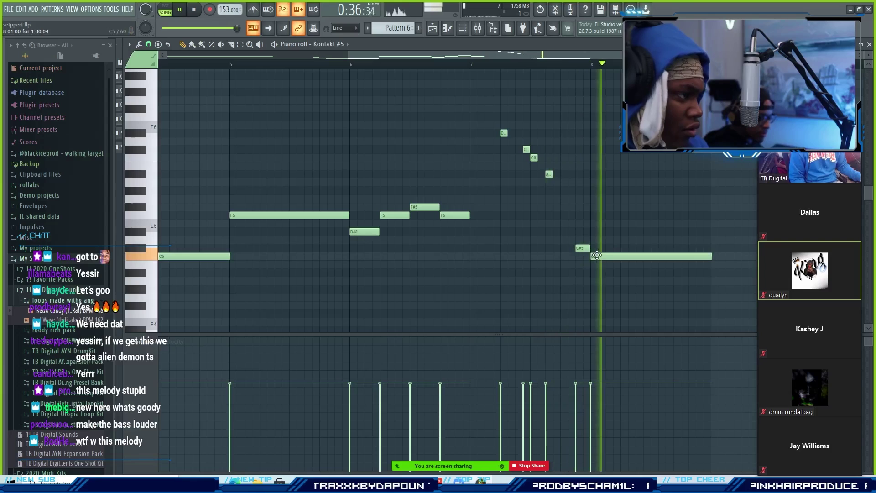
pyautogui.rightClick(582, 247)
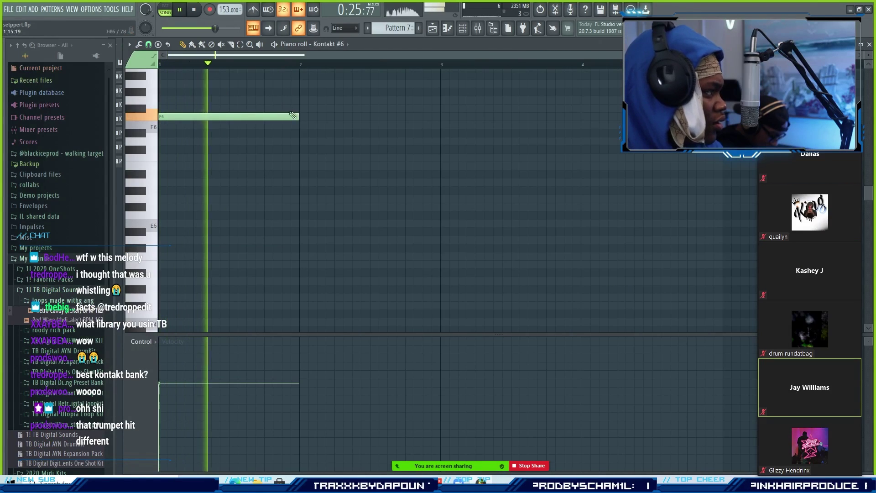
# In the Kontakt #6 pattern, extend the F6 note to two bars and add a two-bar A#6 note at bar 3.
pyautogui.press('space')
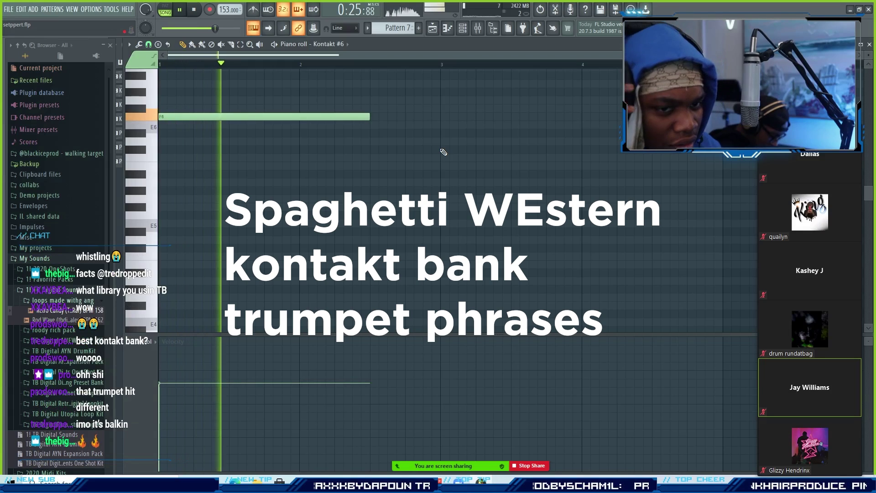
pyautogui.moveTo(371, 116); pyautogui.dragTo(442, 86)
pyautogui.press('space')
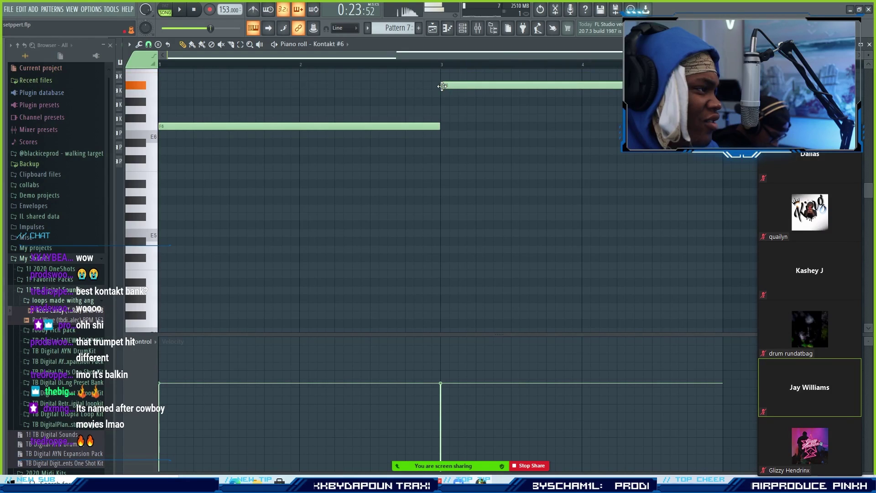
# Lower the velocity of the A#6 note at bar 3 slightly and listen to the phrase.
pyautogui.scroll(-1, 443, 68)
pyautogui.scroll(2, 485, 231)
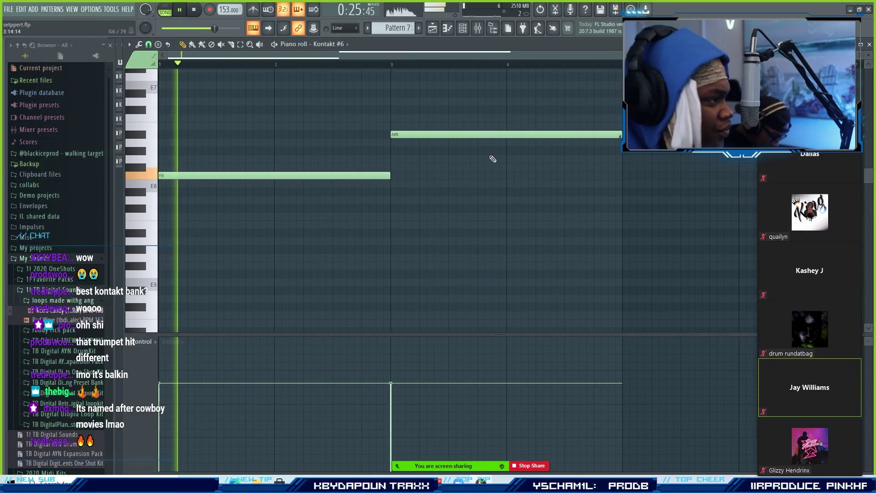
pyautogui.moveTo(391, 391); pyautogui.dragTo(396, 402)
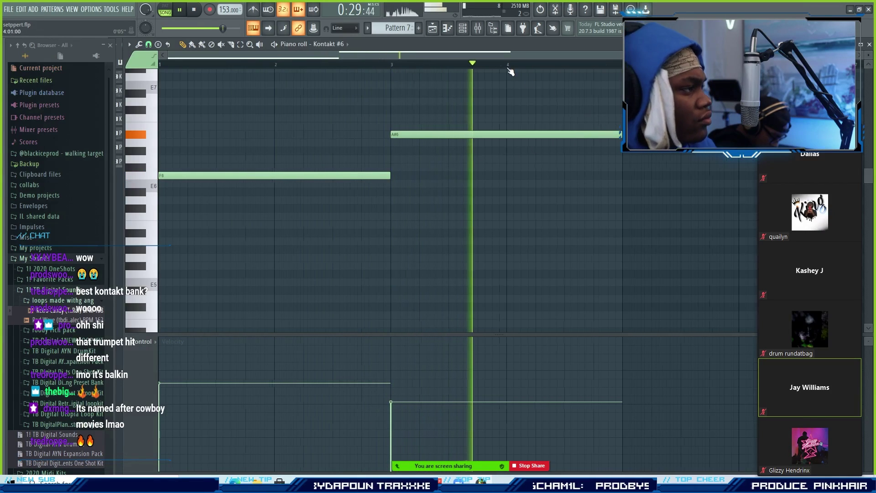
pyautogui.scroll(-1, 511, 71)
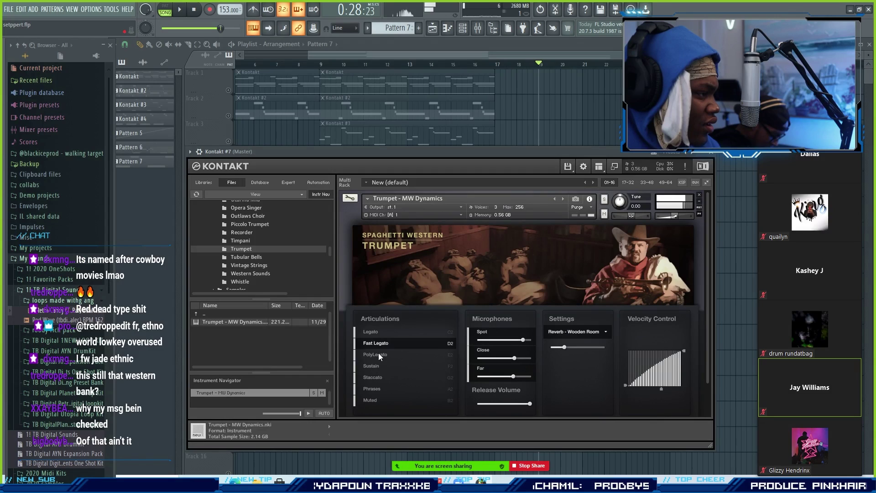
# Open the Kontakt #7 piano roll in Pattern 7 and draw an F7, F#7, F7 figure starting at bar 4.
pyautogui.click(710, 152)
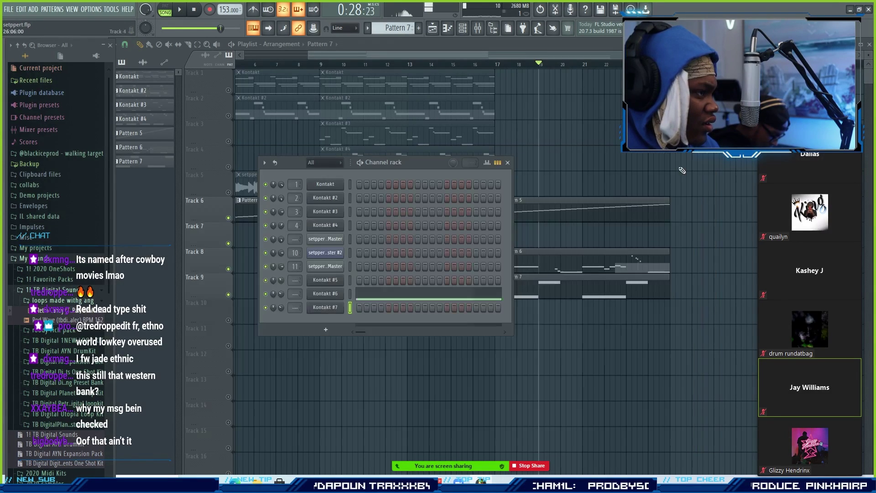
pyautogui.rightClick(323, 312)
pyautogui.click(360, 306)
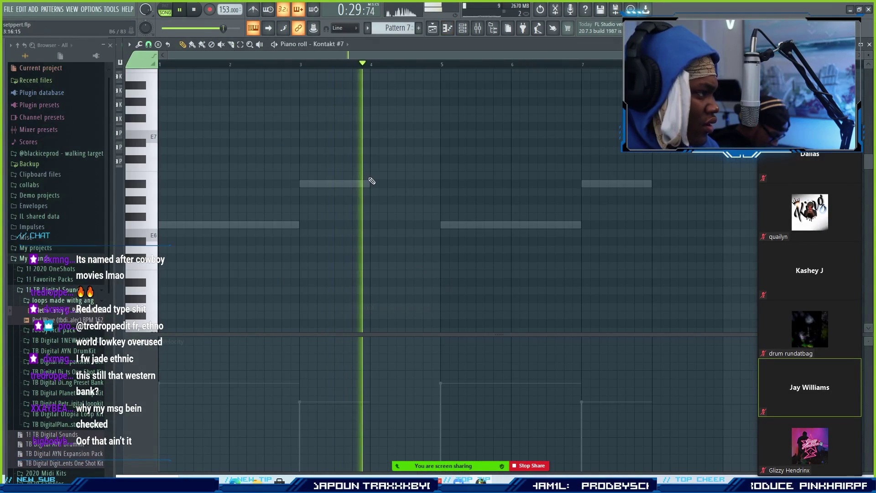
pyautogui.press('space')
pyautogui.moveTo(373, 142); pyautogui.dragTo(372, 131)
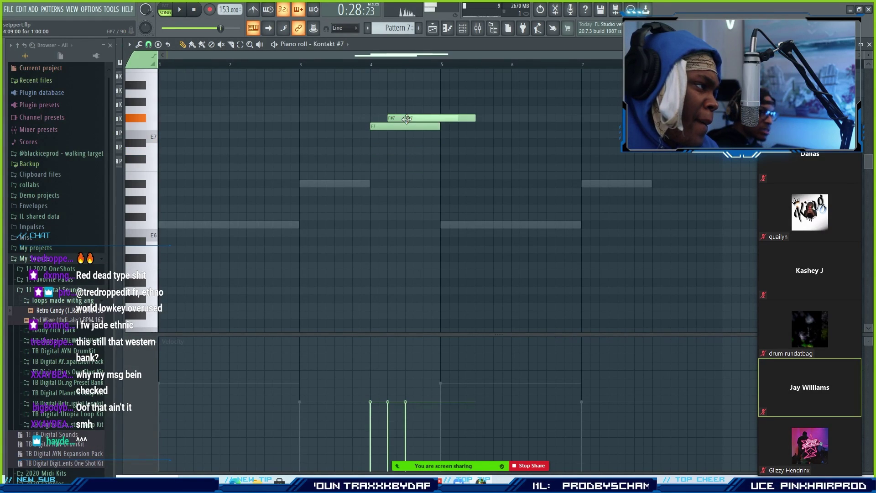
# Select all Kontakt #7 notes and apply the articulator so that each note ends where the following one starts.
pyautogui.hotkey('ctrl', 'a')
pyautogui.hotkey('alt', 'l')
pyautogui.press('space')
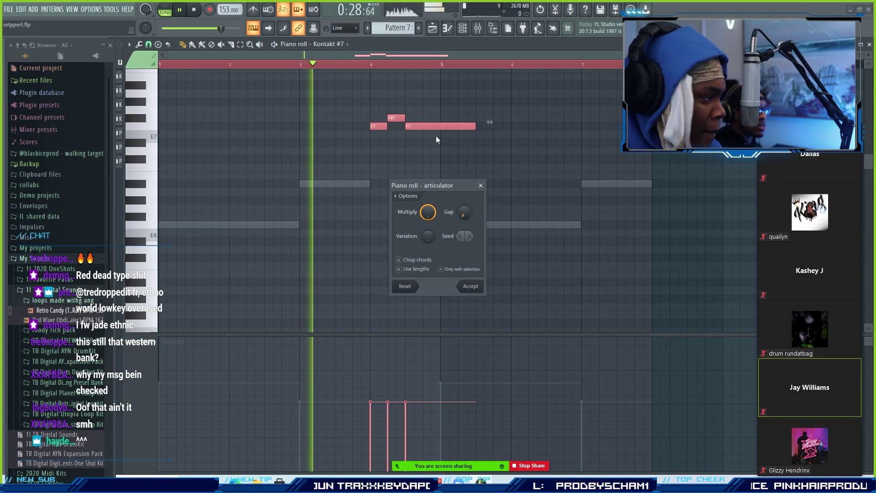
pyautogui.click(471, 286)
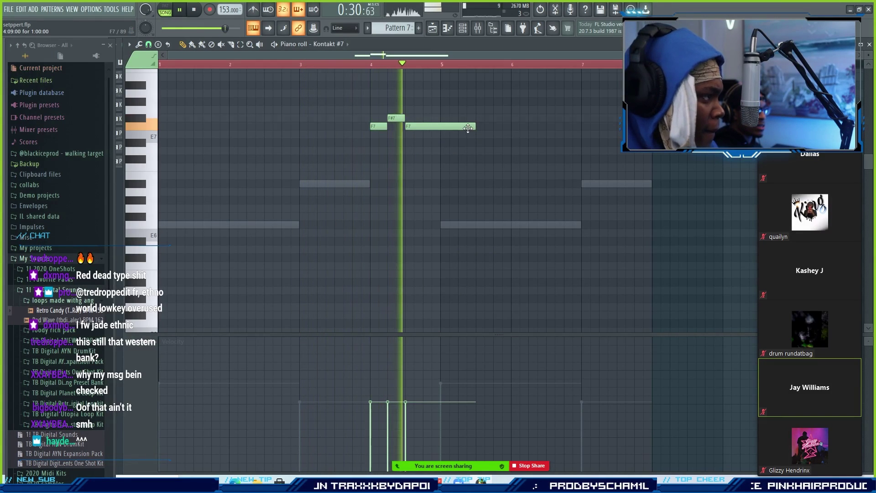
# Extend the last F7 note to the start of bar 6 and add an A#7 note there.
pyautogui.moveTo(473, 129); pyautogui.dragTo(493, 129)
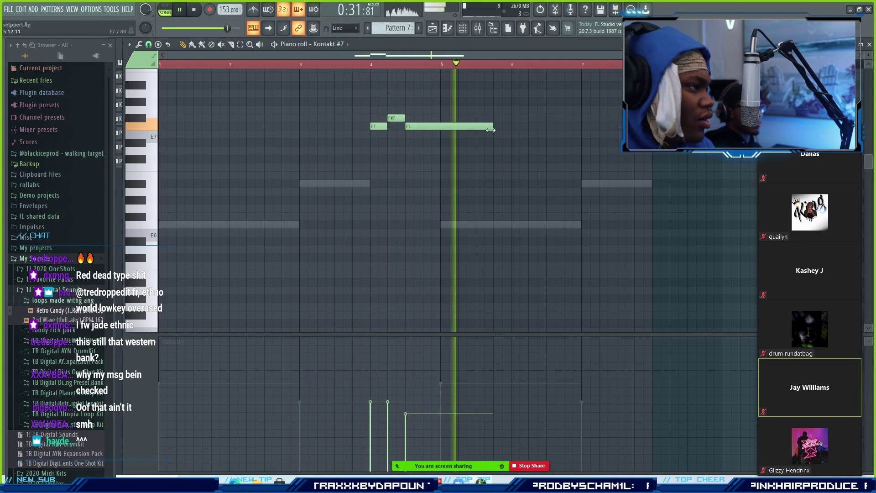
pyautogui.moveTo(490, 127); pyautogui.dragTo(492, 129)
pyautogui.press('space')
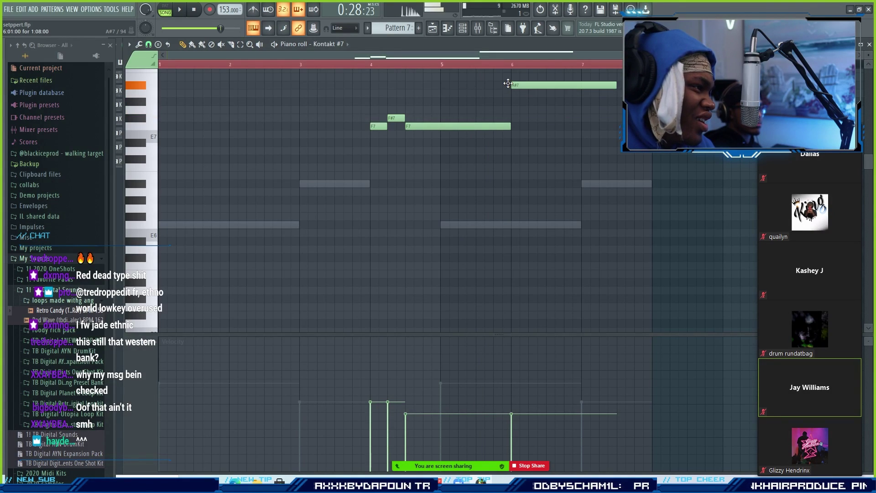
# Transpose the A#7 note at bar 6 down one octave and clear the selection.
pyautogui.moveTo(514, 77); pyautogui.dragTo(541, 98)
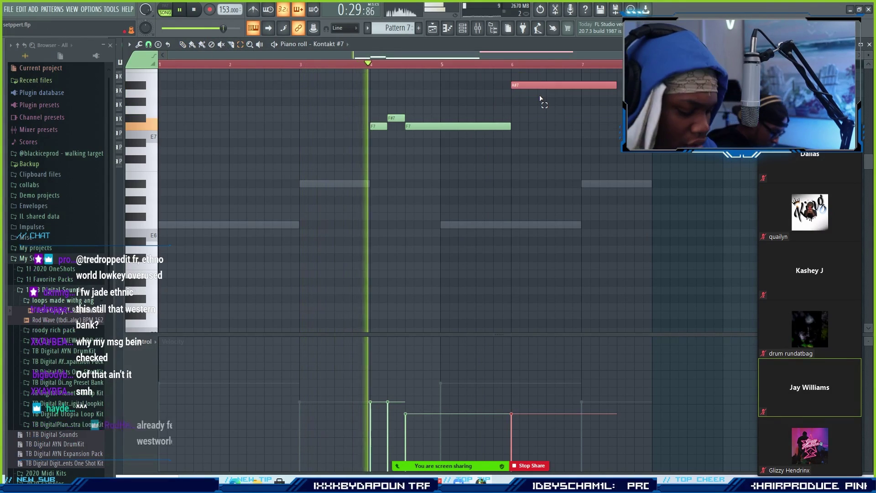
pyautogui.hotkey('ctrl', 'Down')
pyautogui.click(540, 96)
pyautogui.click(183, 44)
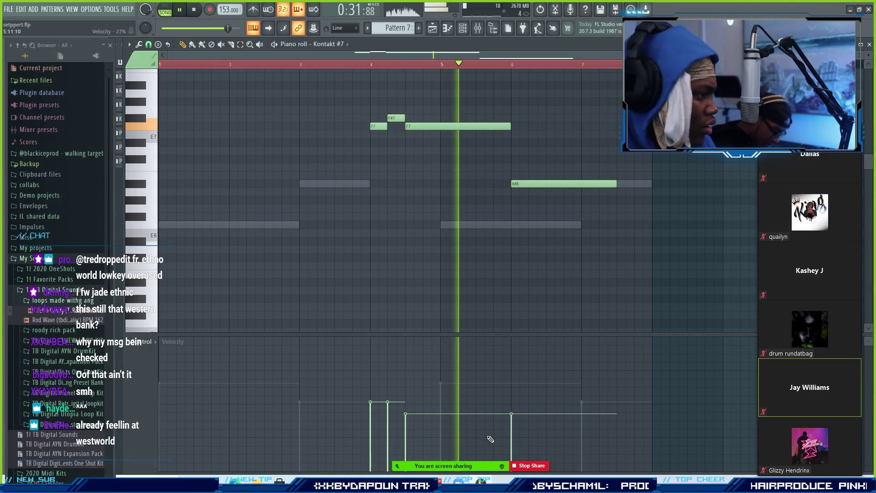
pyautogui.click(507, 429)
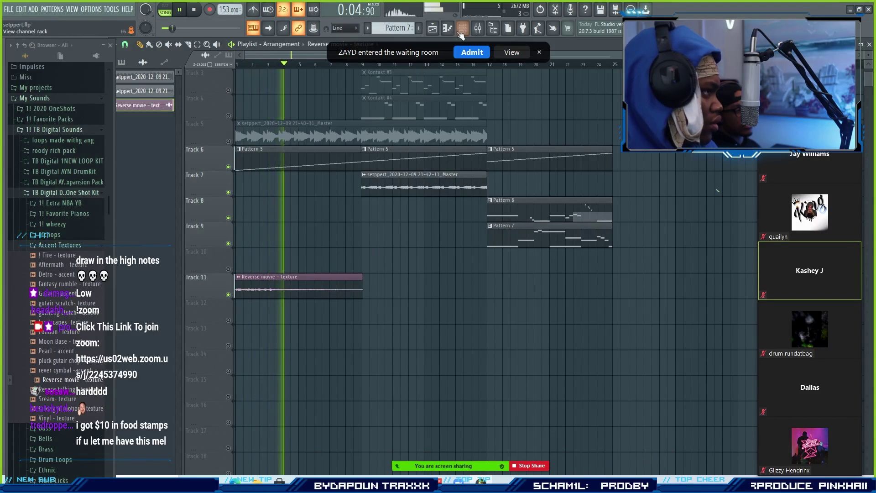
# Place two more Reverse movie - texture clips on Track 11, at bars 9 and 17.
pyautogui.press('F6')
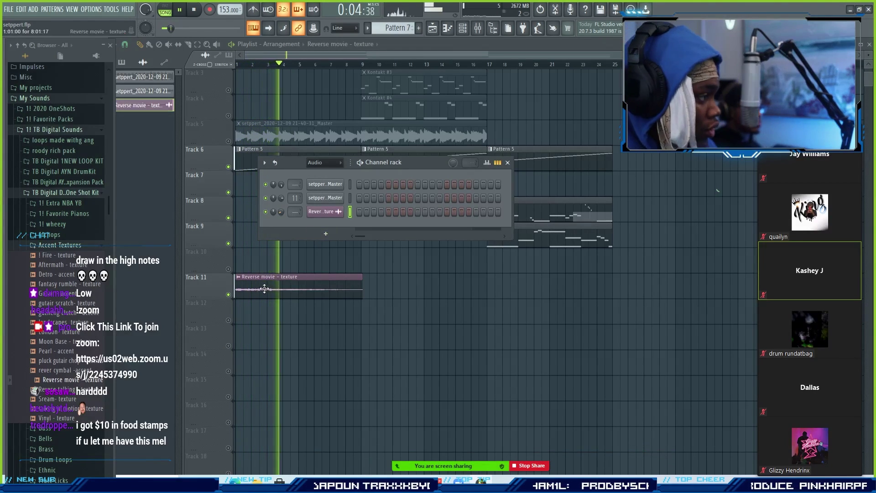
pyautogui.click(363, 285)
pyautogui.click(452, 287)
pyautogui.moveTo(512, 291); pyautogui.dragTo(504, 291)
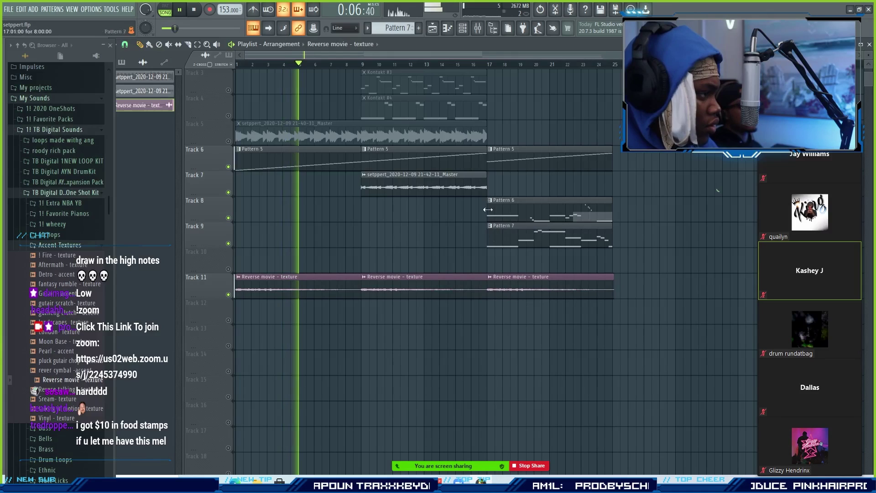
# Set the master's Ghz Vulf Compressor 3 to 53% compression, 31% lo-fi and 18% wow.
pyautogui.click(467, 29)
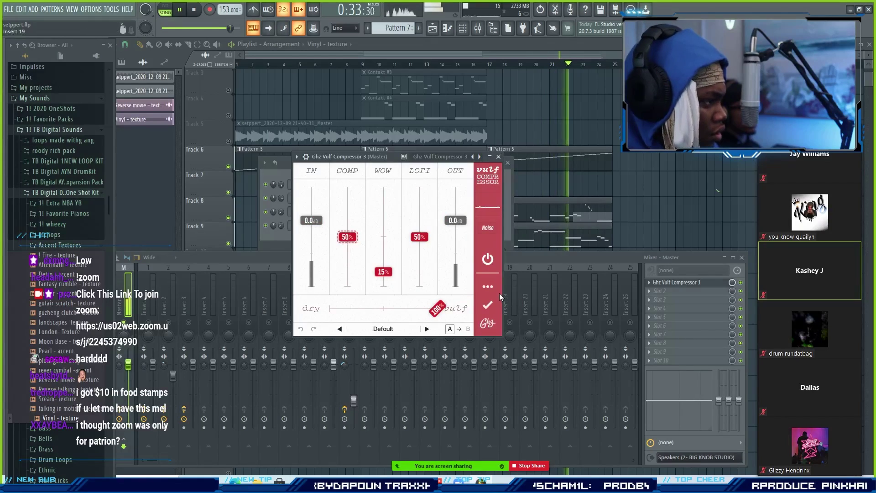
pyautogui.click(488, 286)
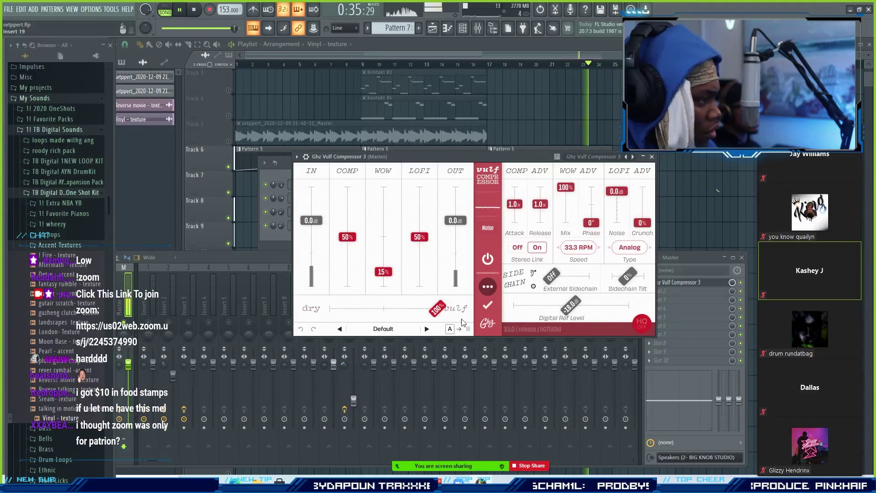
pyautogui.scroll(-4, 423, 243)
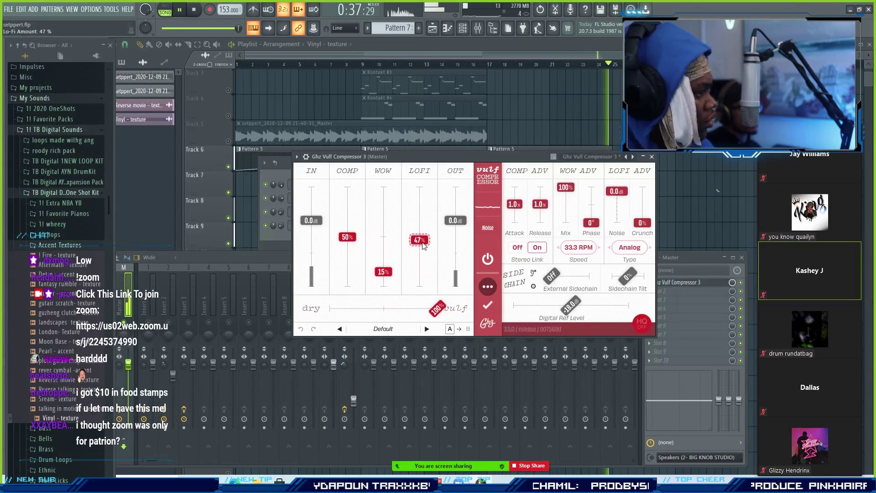
pyautogui.moveTo(347, 241); pyautogui.dragTo(346, 237)
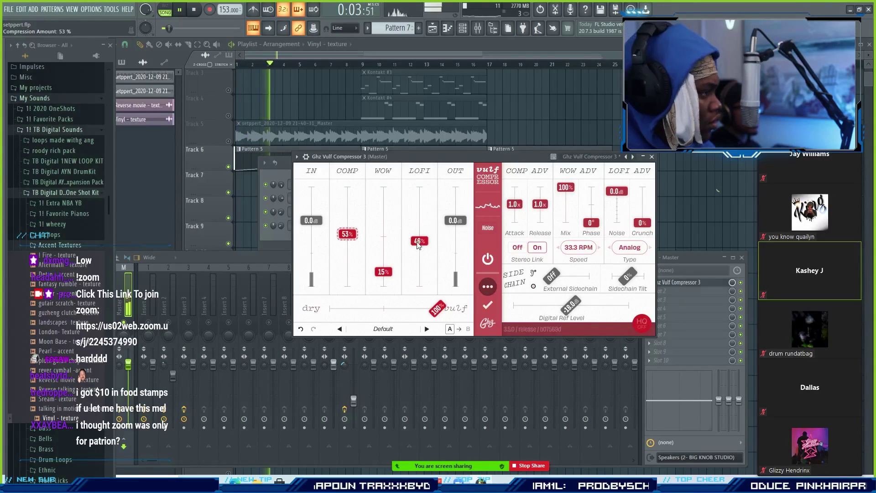
pyautogui.scroll(-15, 418, 245)
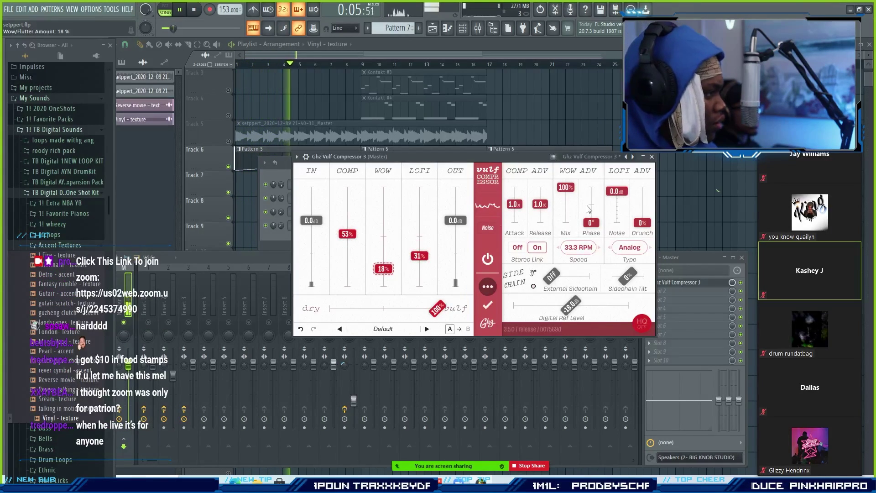
pyautogui.click(652, 156)
# Load Ghz Wow Control 3 into the master's second effect slot and set its amount to 11%.
pyautogui.click(657, 295)
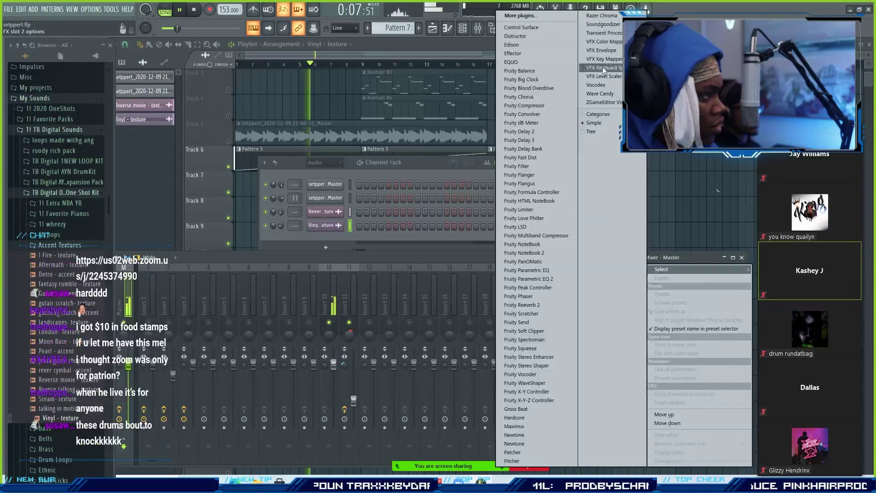
pyautogui.click(543, 17)
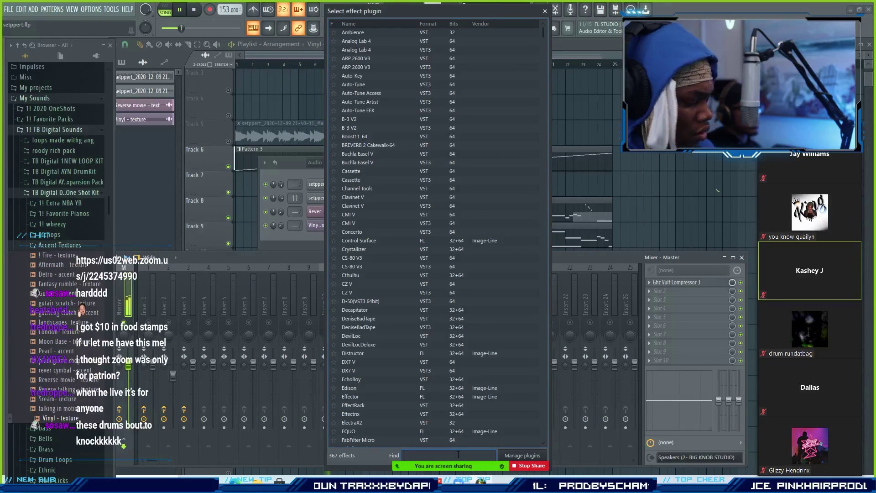
pyautogui.write('ghz')
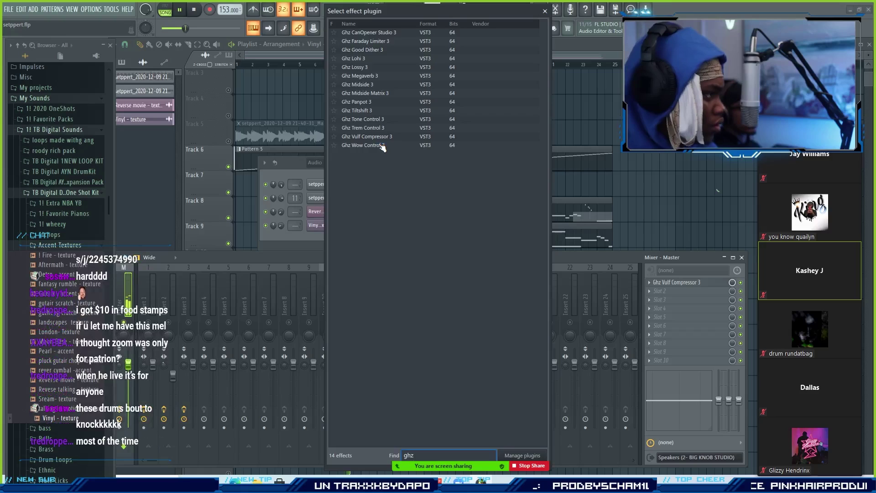
pyautogui.click(382, 145)
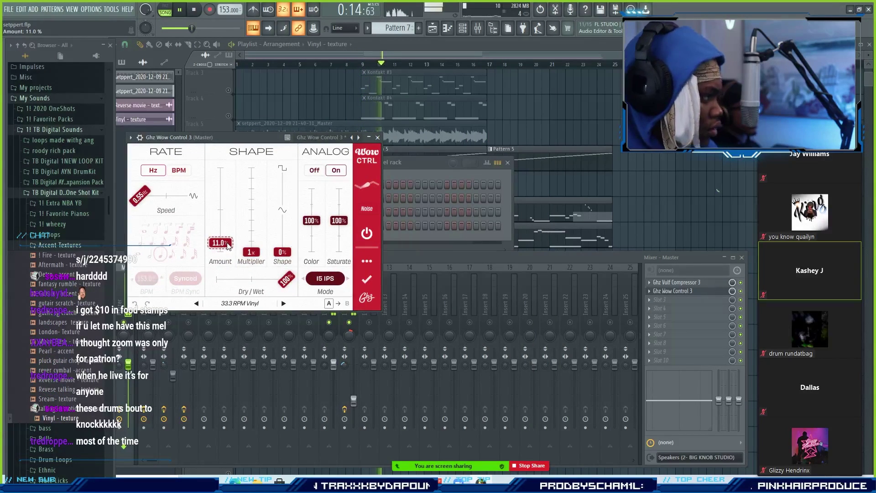
pyautogui.click(377, 137)
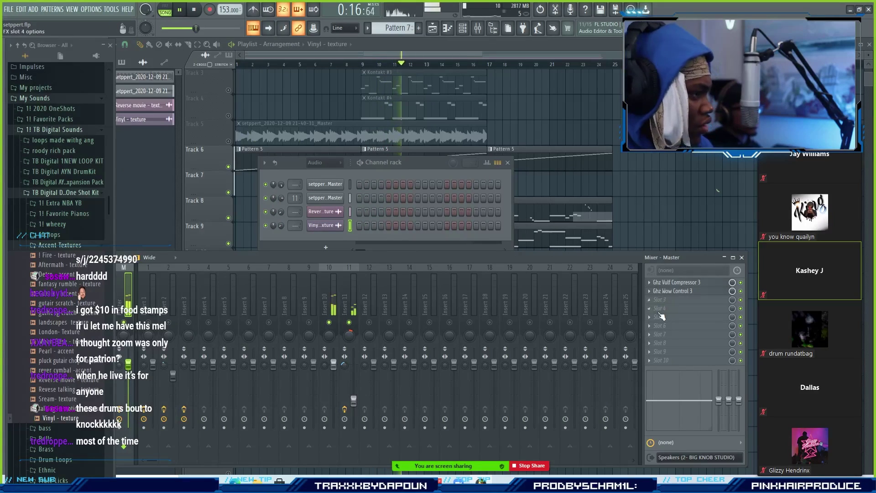
# Load Ozone 8 Vintage Limiter into the master's third effect slot.
pyautogui.click(647, 300)
pyautogui.click(521, 16)
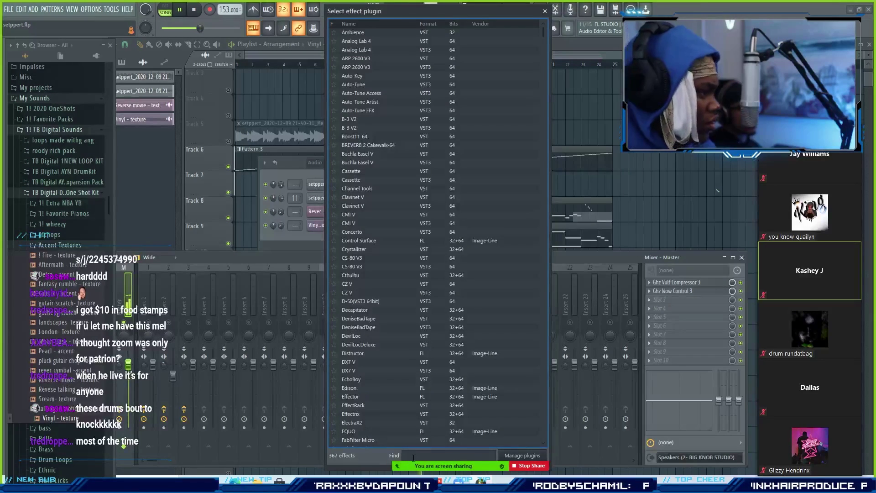
pyautogui.write('vint')
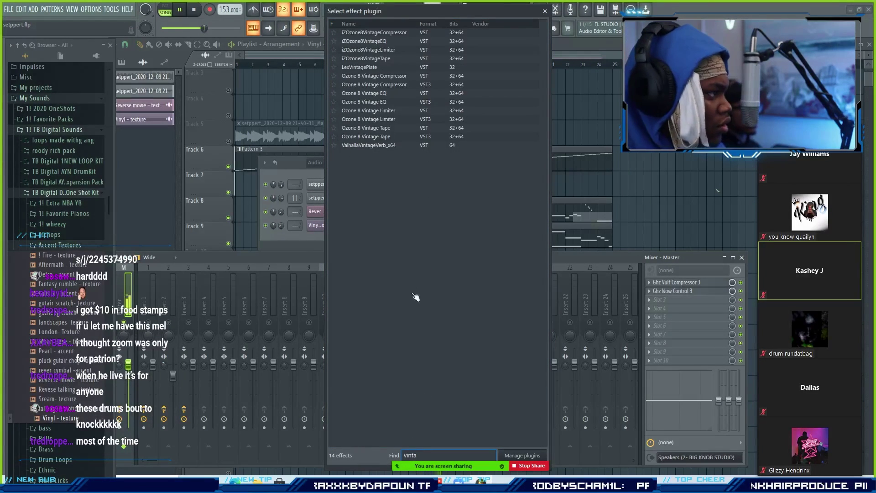
pyautogui.write('a')
pyautogui.doubleClick(395, 120)
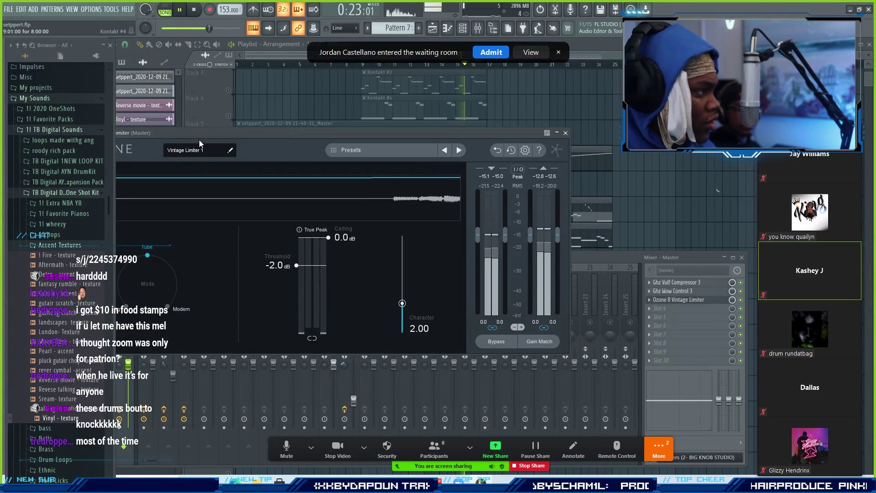
# Admit the waiting participant to the Zoom meeting.
pyautogui.click(492, 52)
# Reposition the limiter and mixer windows, and set the limiter to Analog mode with a -4.5 dB threshold and -0.2 dB ceiling.
pyautogui.moveTo(266, 136); pyautogui.dragTo(365, 158)
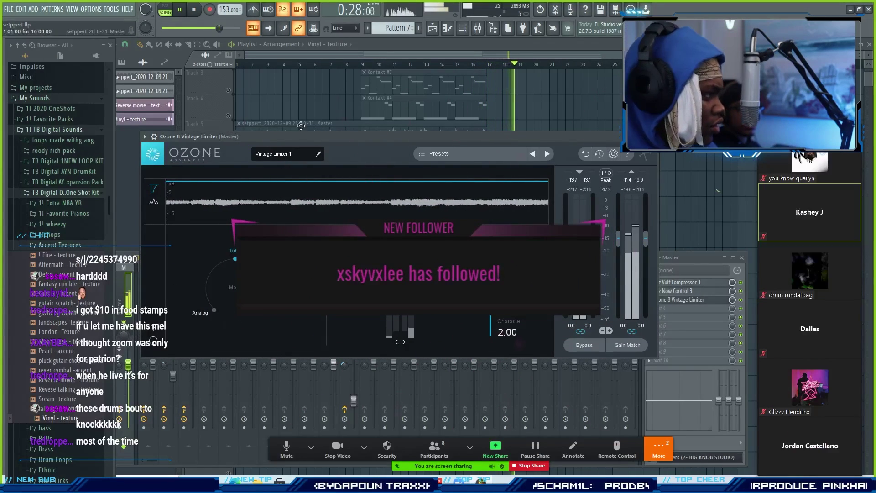
pyautogui.moveTo(299, 134); pyautogui.dragTo(418, 116)
pyautogui.moveTo(191, 257); pyautogui.dragTo(218, 255)
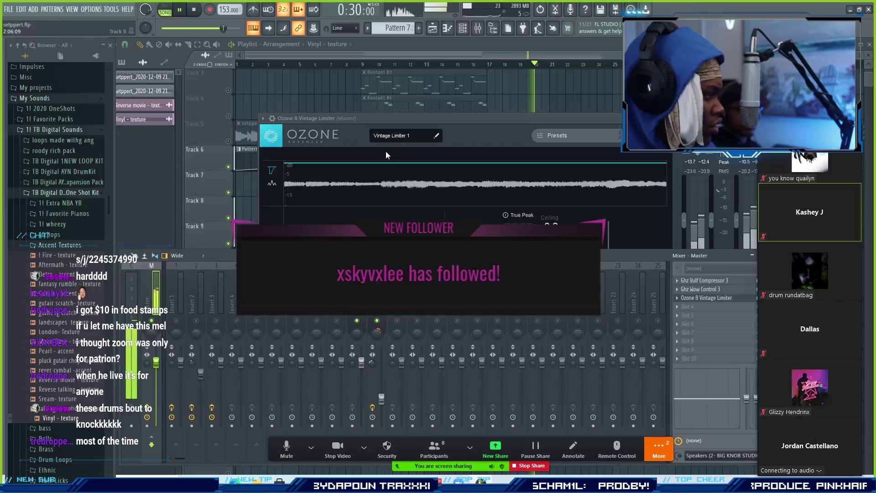
pyautogui.click(437, 126)
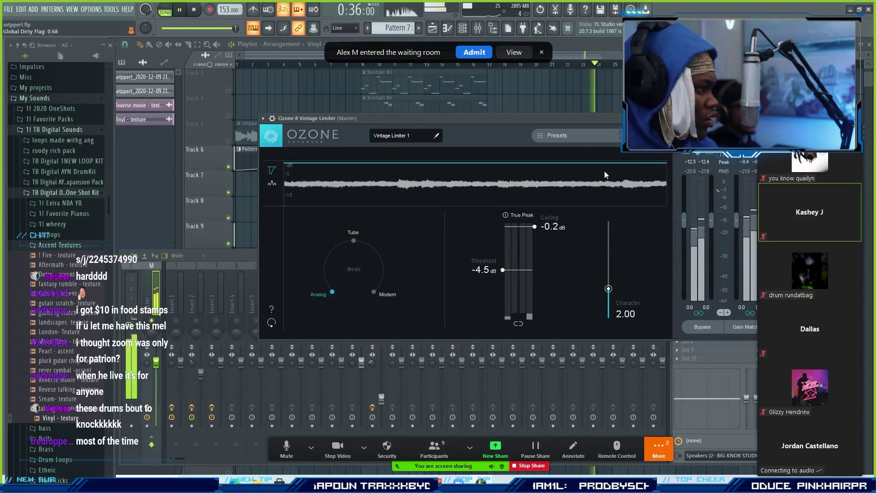
# Close the limiter and mixer windows to return to the playlist with the channel rack in front.
pyautogui.moveTo(680, 118); pyautogui.dragTo(630, 120)
pyautogui.click(719, 121)
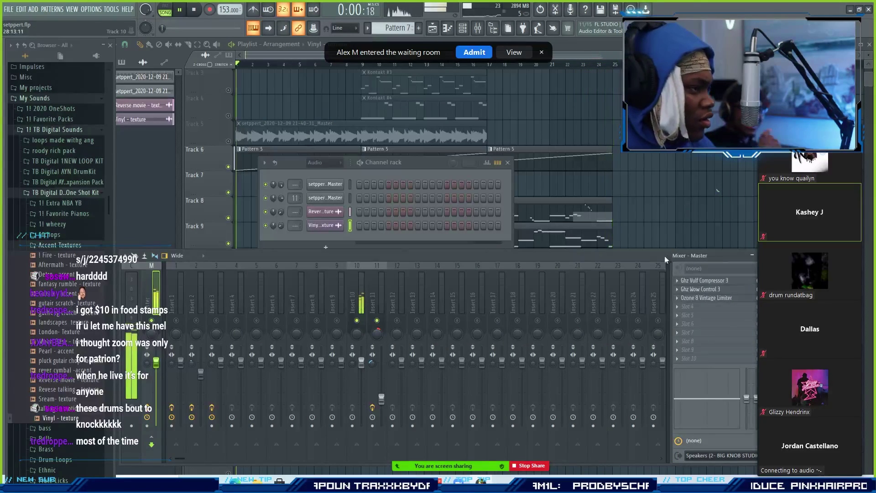
pyautogui.moveTo(677, 257); pyautogui.dragTo(610, 249)
pyautogui.click(704, 247)
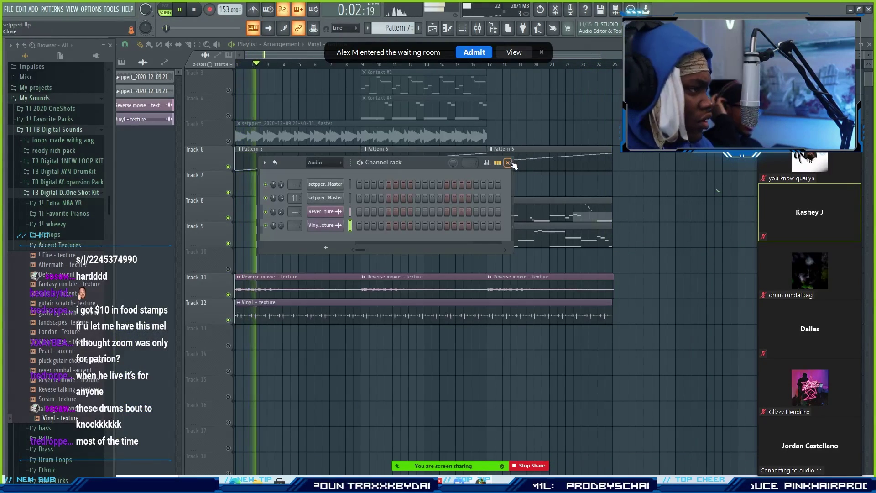
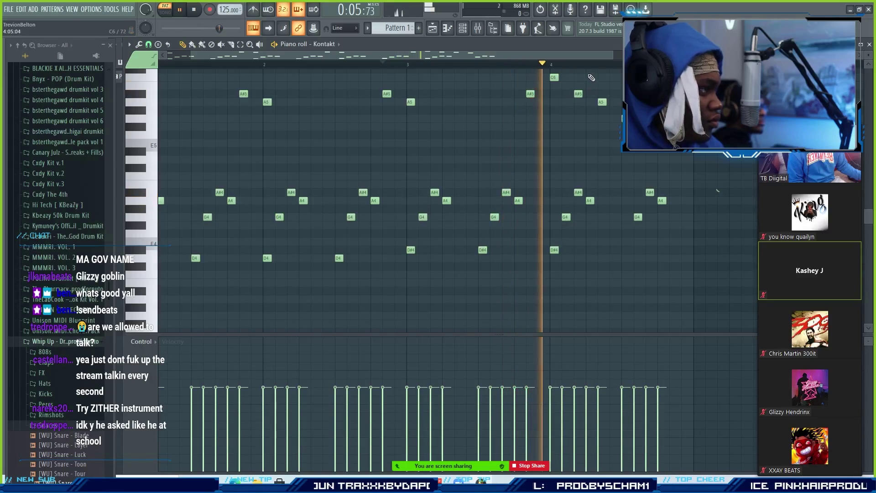
# Add the closing high notes at the end of bar 4 in the Kontakt melody and audition it.
pyautogui.scroll(-1, 598, 73)
pyautogui.press('space')
pyautogui.click(604, 136)
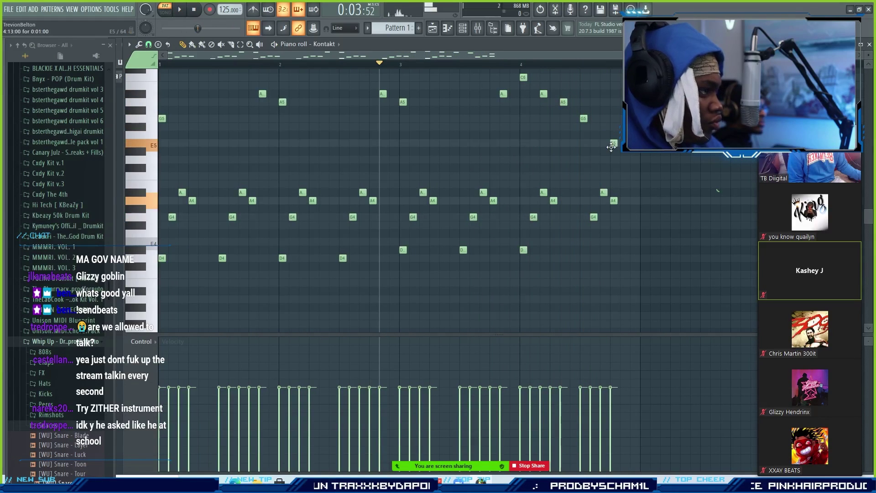
pyautogui.press('space')
pyautogui.click(604, 143)
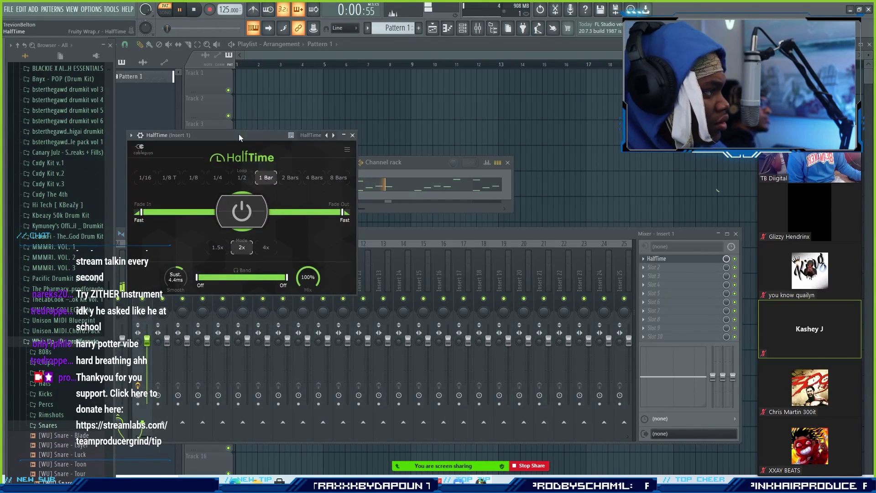
# Close HalfTime, add a second Kontakt channel loaded with Death Piano Dream On, and start playback.
pyautogui.click(353, 136)
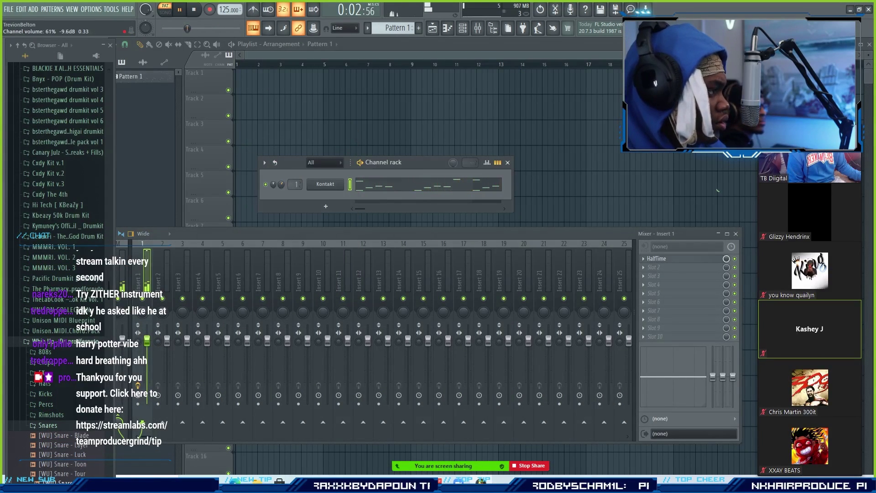
pyautogui.click(326, 207)
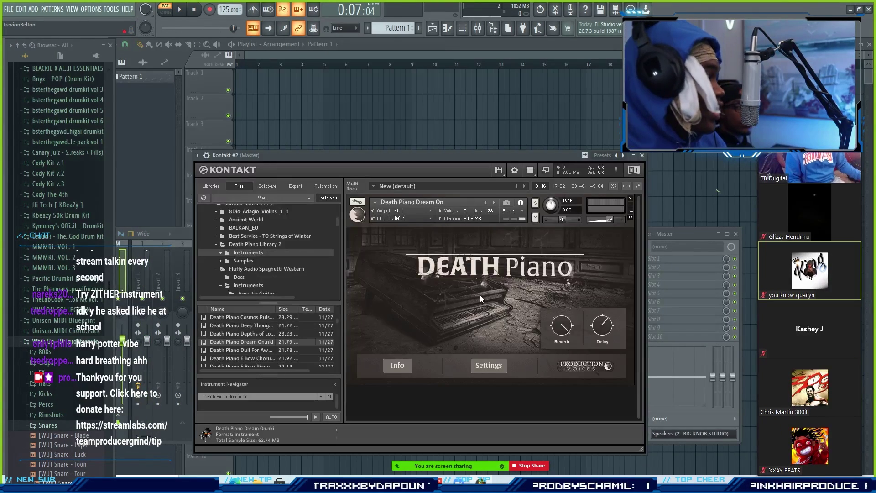
pyautogui.click(181, 10)
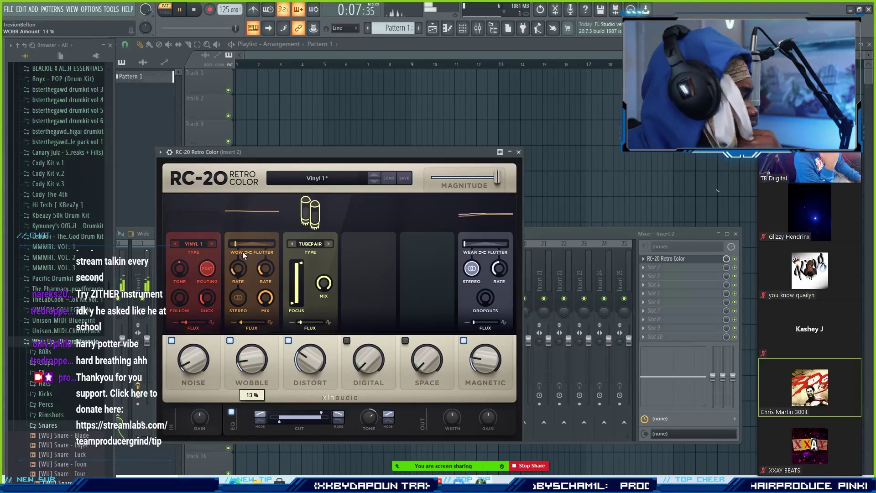
# Set the RC-20 Retro Color wobble amount on Insert 2 to 7% and close the plugin.
pyautogui.moveTo(250, 367); pyautogui.dragTo(254, 374)
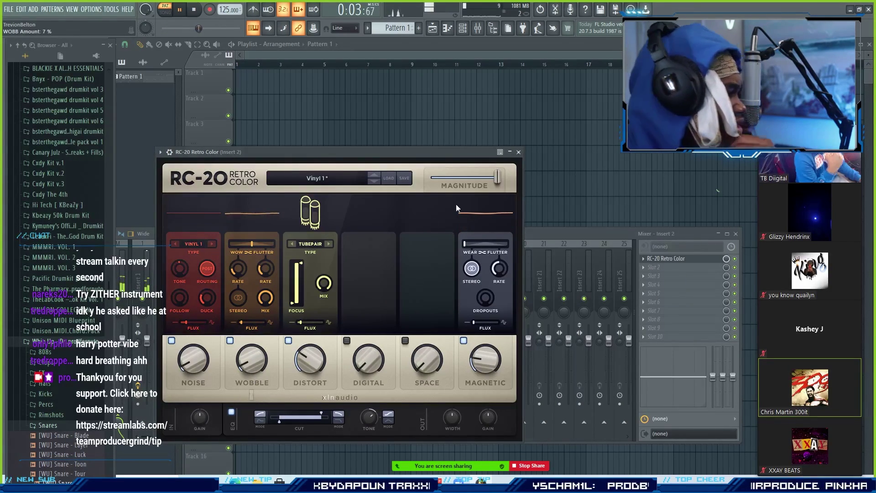
pyautogui.click(519, 152)
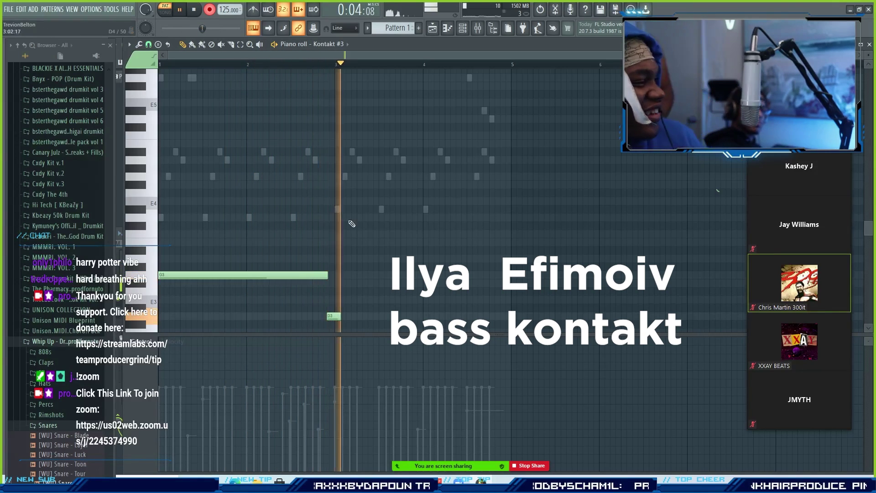
# Record the Kontakt #3 bass line and the Kontakt #4 part over the existing ghost notes.
pyautogui.scroll(-2, 351, 224)
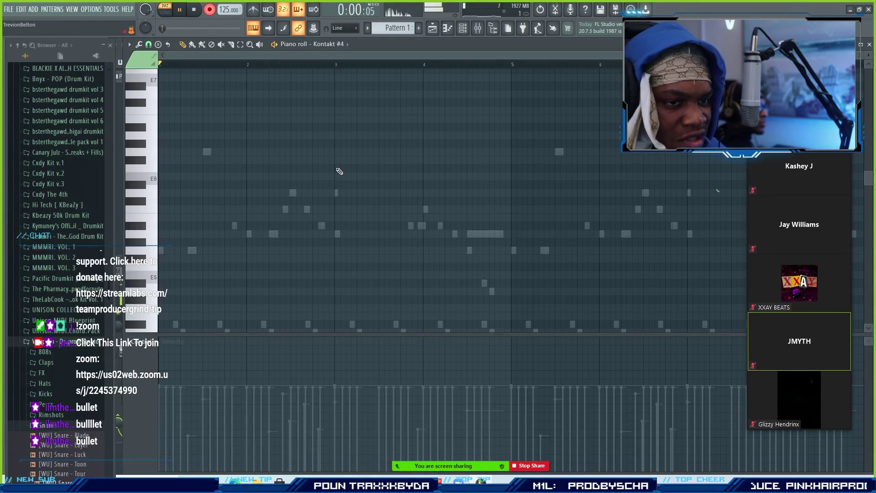
pyautogui.press('space')
pyautogui.scroll(-5, 361, 201)
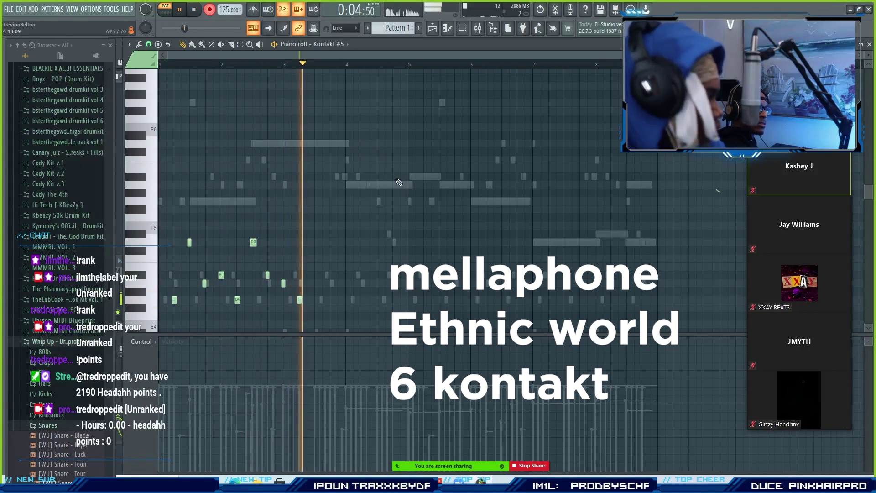
# Record the Kontakt #5 counter-melody across the pattern and play it back.
pyautogui.scroll(-1, 388, 171)
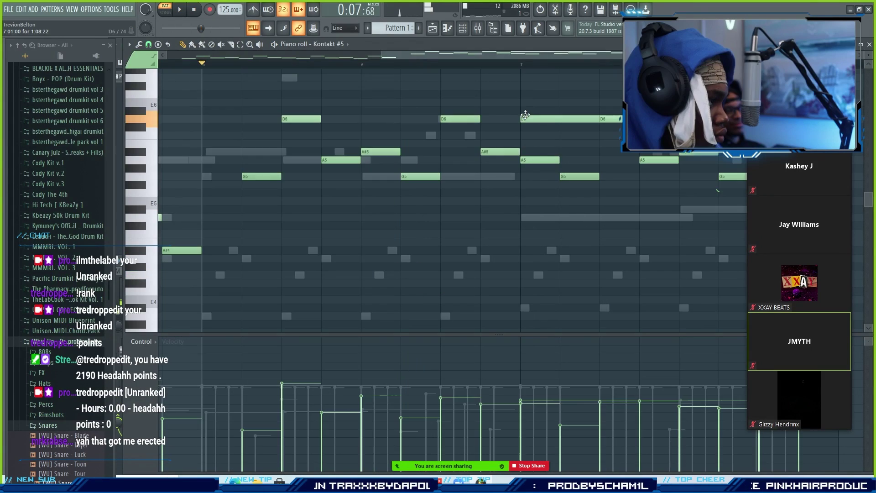
pyautogui.press('space')
pyautogui.scroll(-3, 533, 70)
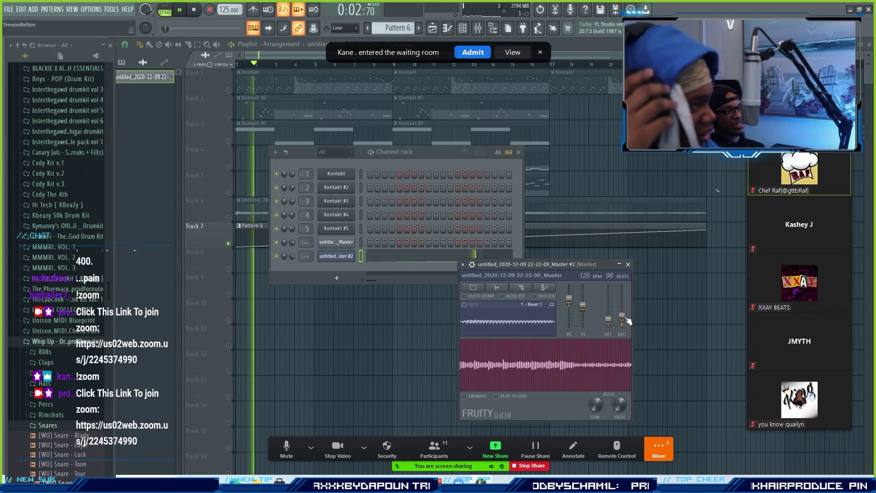
# Bring the channel rack forward and admit the waiting participant to the Zoom meeting.
pyautogui.click(286, 256)
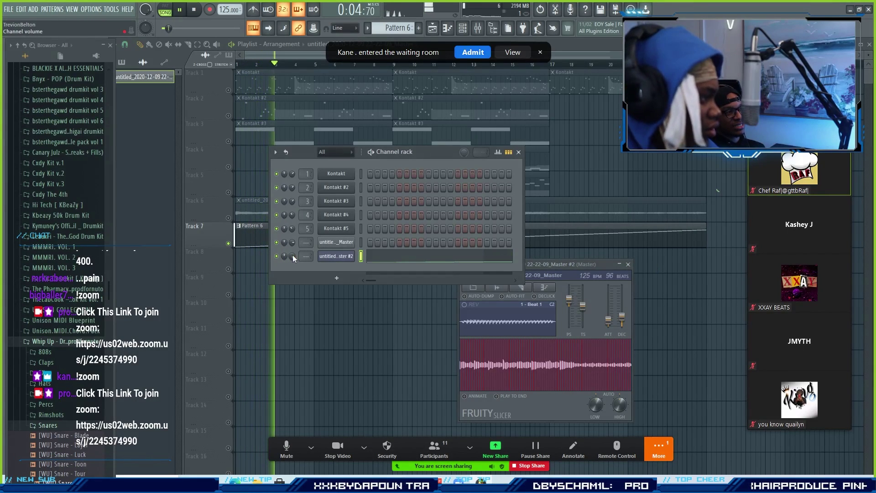
pyautogui.click(473, 53)
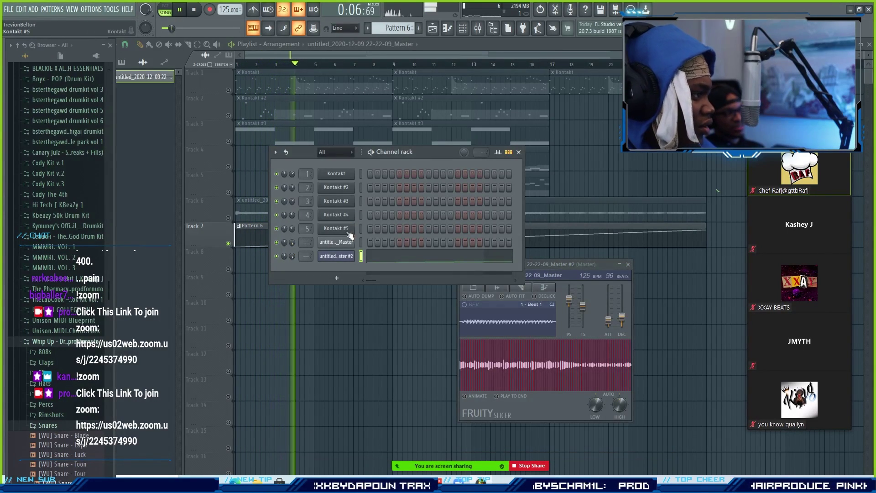
# Examine the resampled audio clip's channel settings and the sliced copy's notes in the piano roll during playback.
pyautogui.click(348, 243)
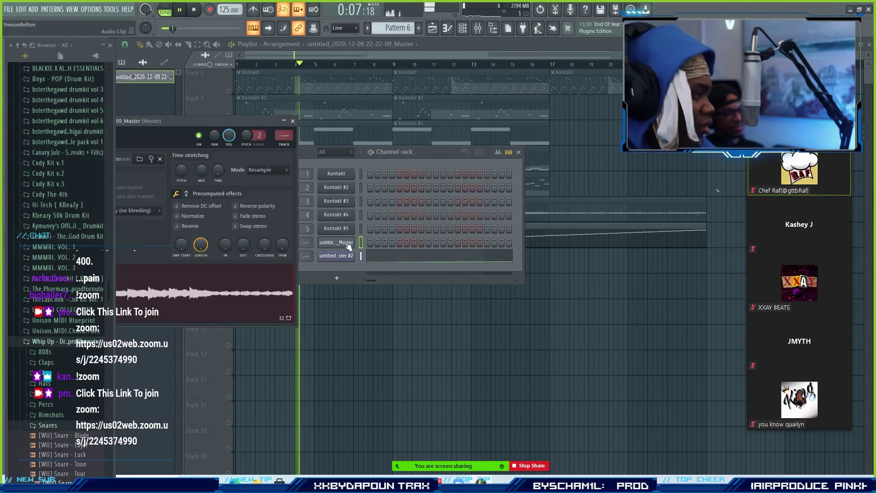
pyautogui.click(293, 121)
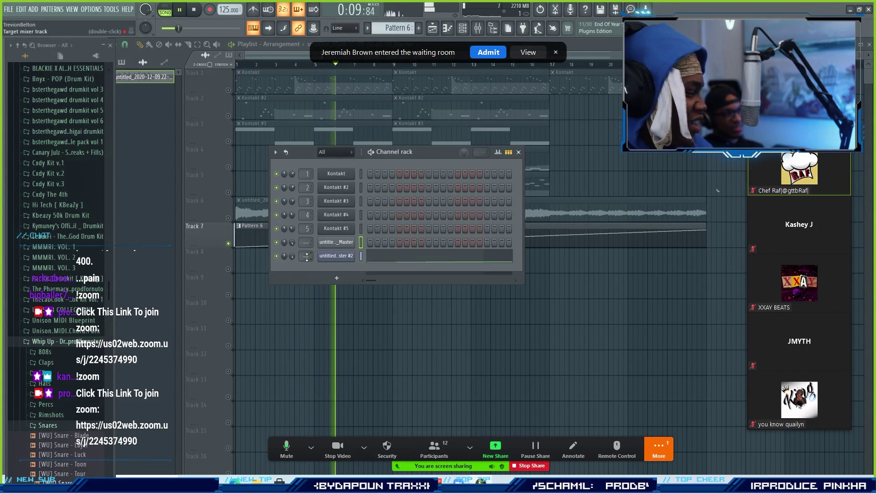
pyautogui.click(378, 258)
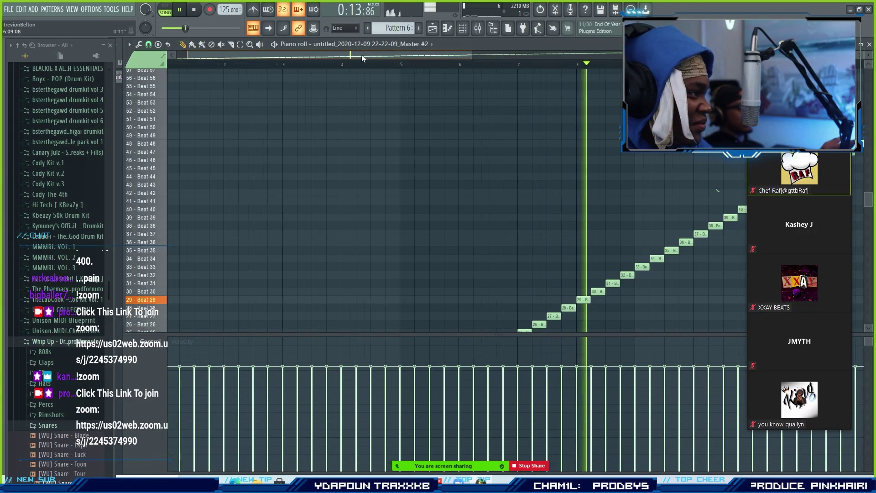
pyautogui.moveTo(361, 55); pyautogui.dragTo(443, 57)
pyautogui.press('space')
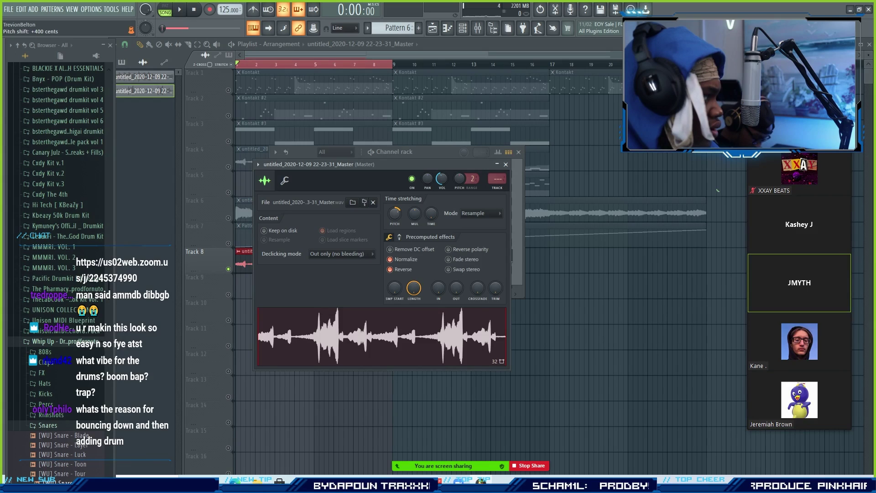
# Route the reversed resample channel to its own mixer insert while auditioning it, and close the mixer and channel rack.
pyautogui.click(233, 243)
pyautogui.press('space')
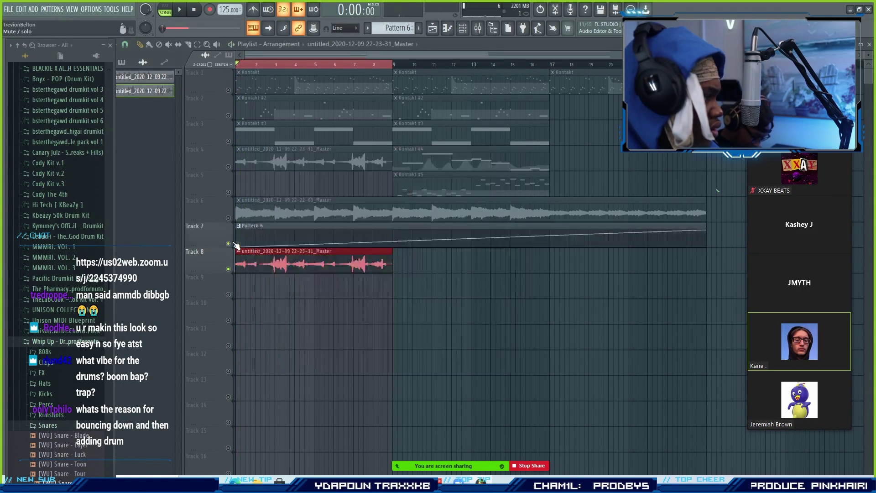
pyautogui.press('F6')
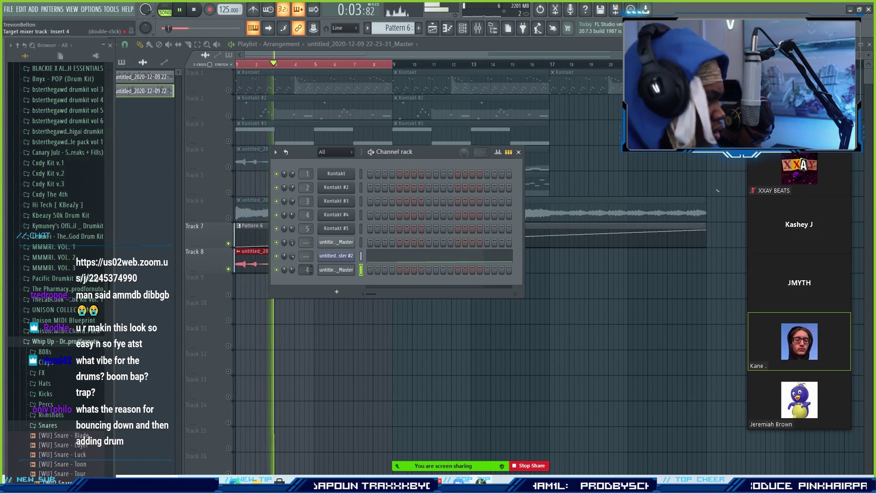
pyautogui.scroll(1, 307, 270)
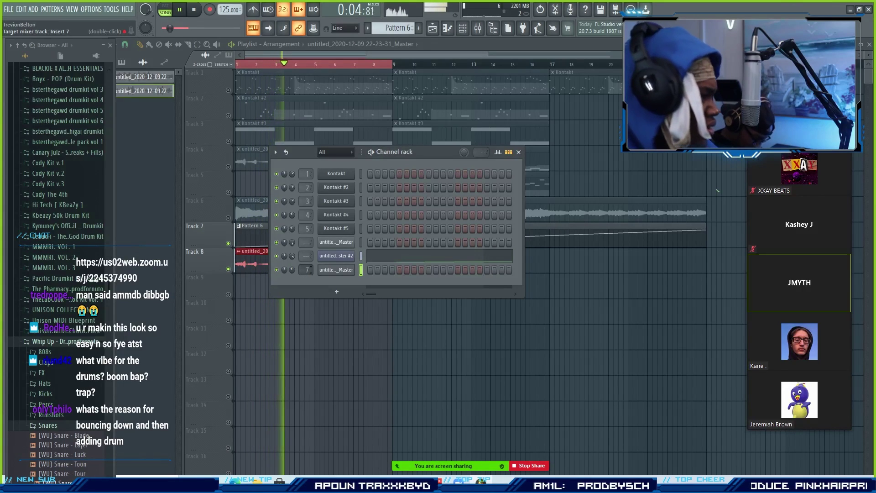
pyautogui.click(475, 28)
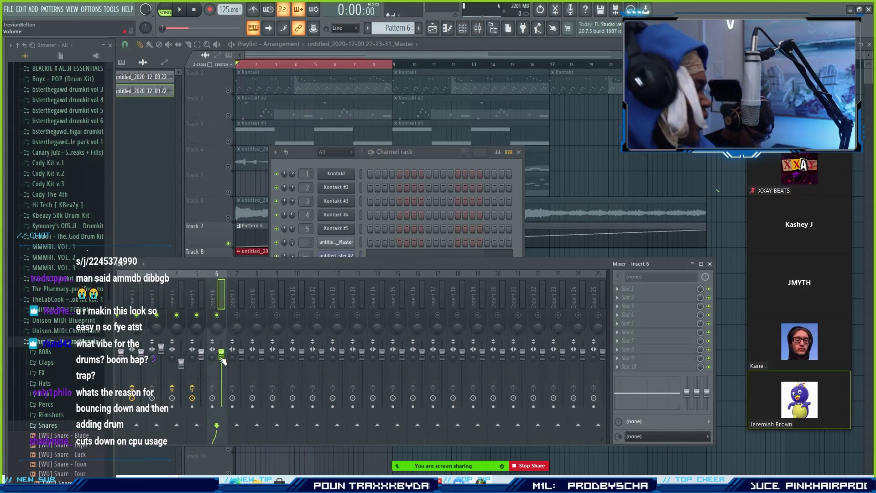
pyautogui.click(710, 264)
pyautogui.click(519, 152)
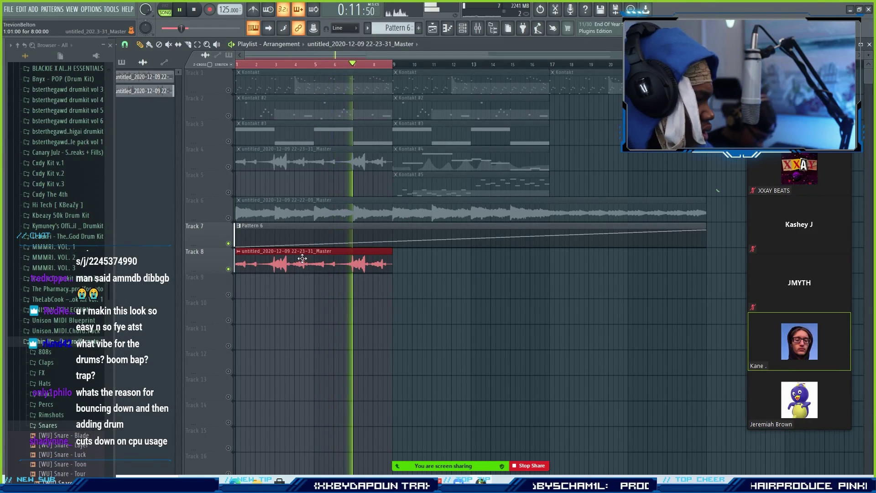
# Copy the reversed resample clip from Track 8 to Track 9 starting at bar 9, and clear the selection.
pyautogui.moveTo(291, 257); pyautogui.dragTo(449, 303)
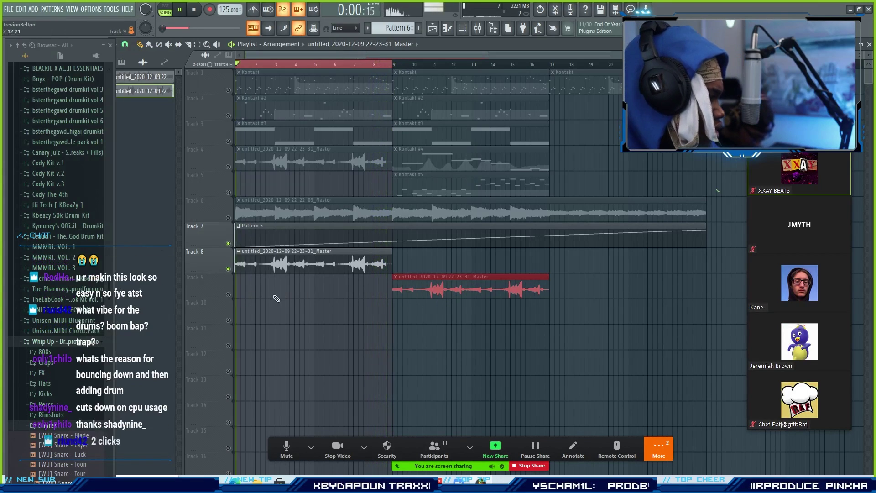
pyautogui.keyDown('ctrl'); pyautogui.click(255, 66); pyautogui.keyUp('ctrl')
pyautogui.click(140, 45)
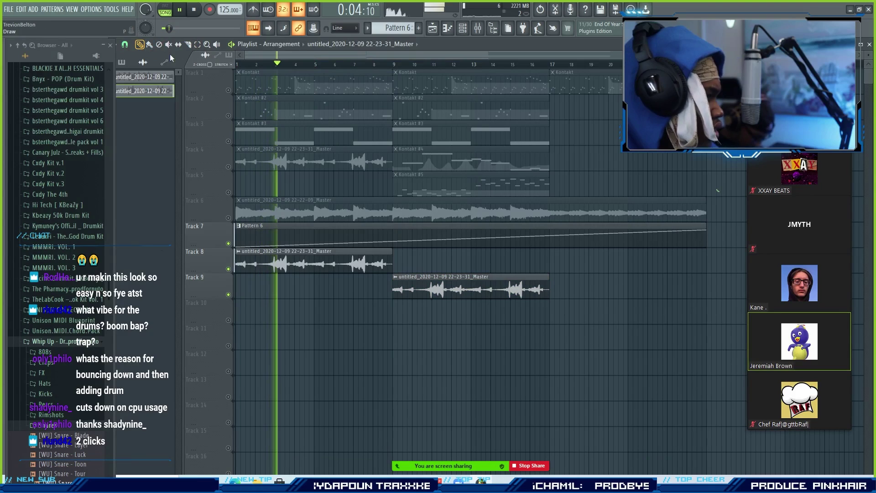
# Place a B6 note before bar 2 and a C#7 note at bar 2 in the Kontakt #6 flute melody, with C#7 at lower velocity.
pyautogui.click(478, 29)
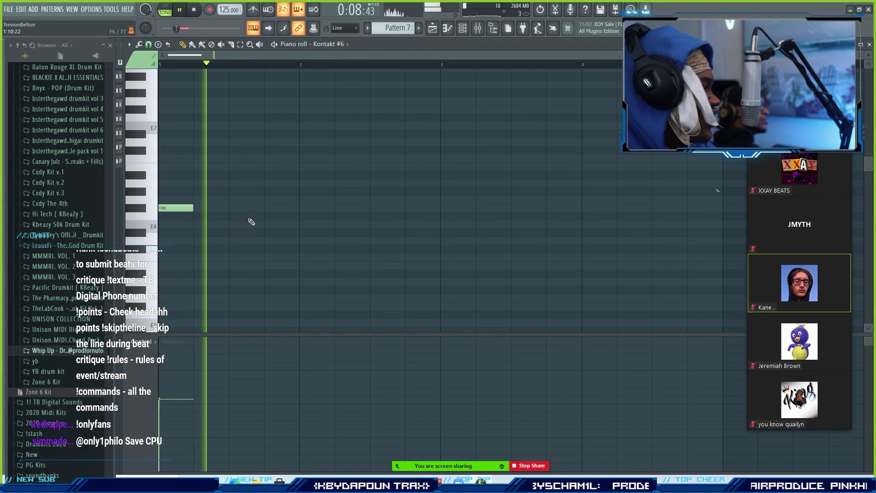
pyautogui.moveTo(263, 177); pyautogui.dragTo(262, 166)
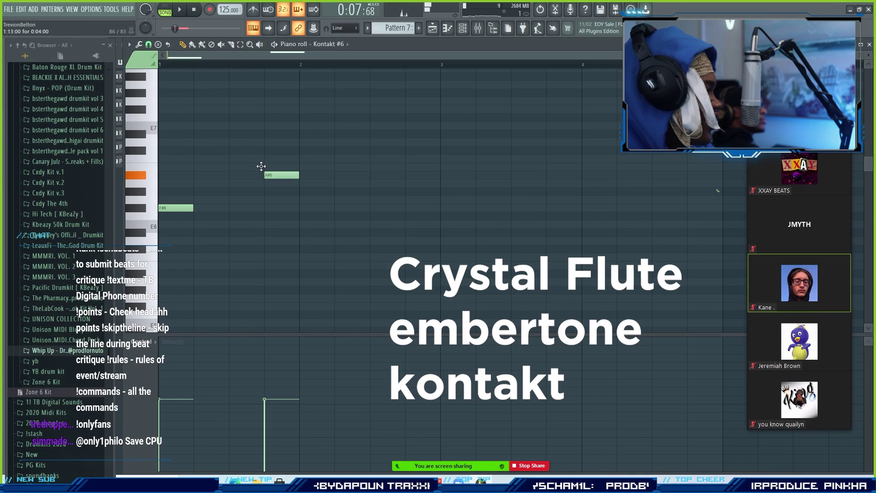
pyautogui.press('space')
pyautogui.click(300, 158)
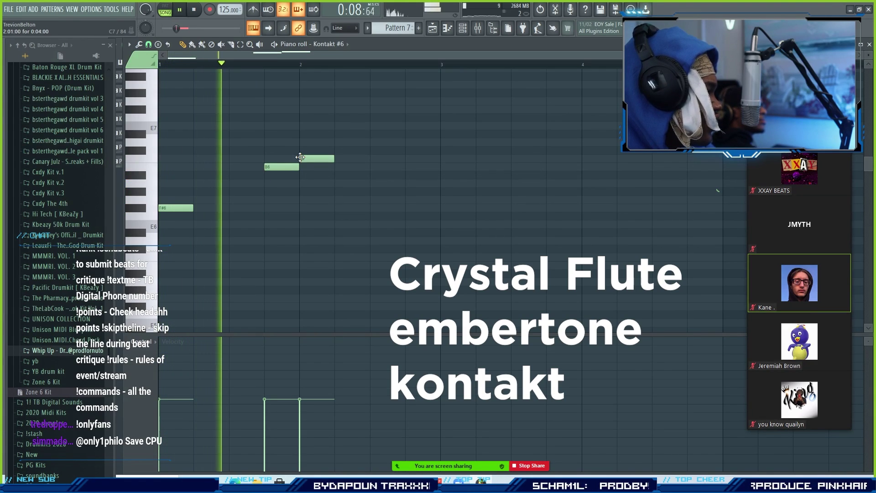
pyautogui.press('space')
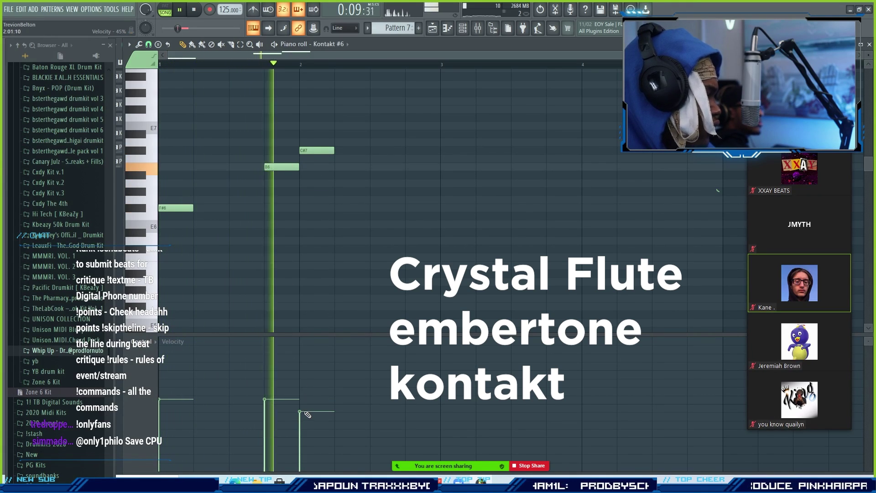
pyautogui.press('space')
# Transpose the C#7 note down one octave and continue the Kontakt #6 melody into bar 3 with D6, C#6 and B5 notes.
pyautogui.click(241, 45)
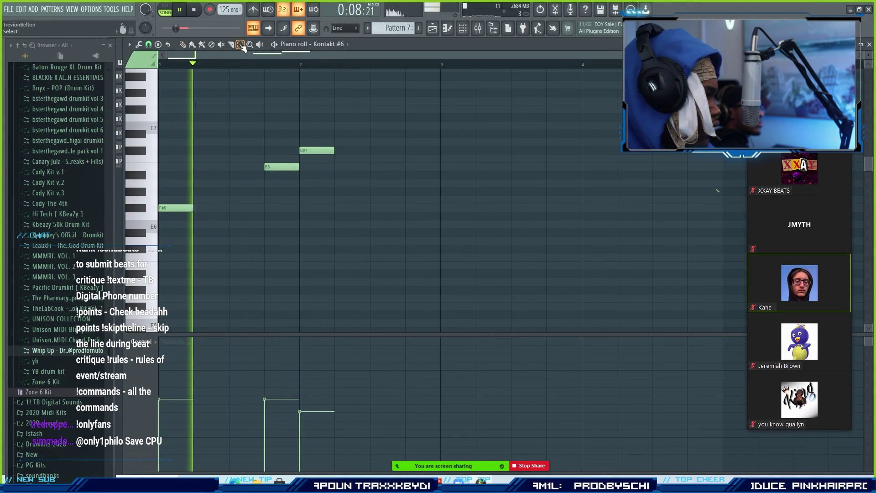
pyautogui.moveTo(313, 139); pyautogui.dragTo(322, 172)
pyautogui.hotkey('ctrl', 'Down')
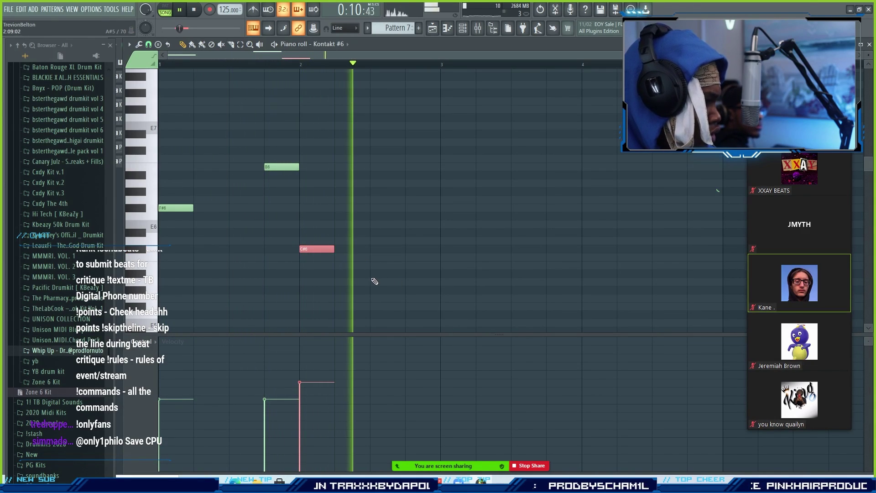
pyautogui.press('space')
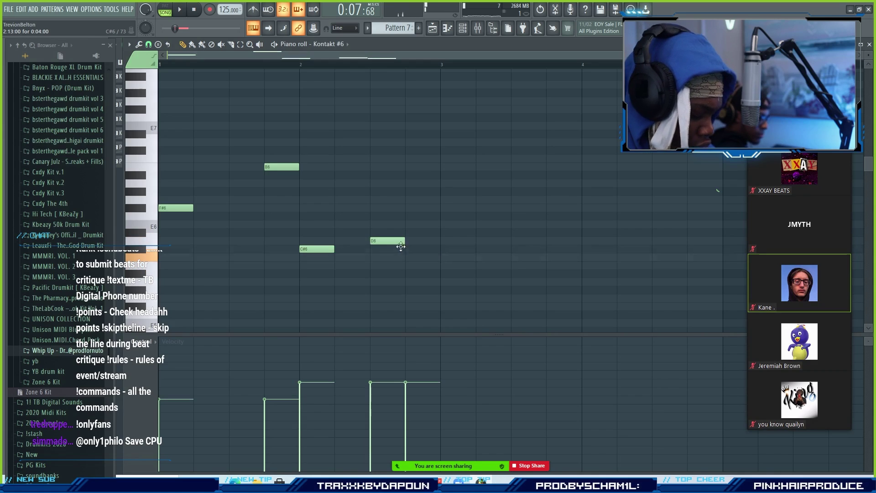
pyautogui.press('space')
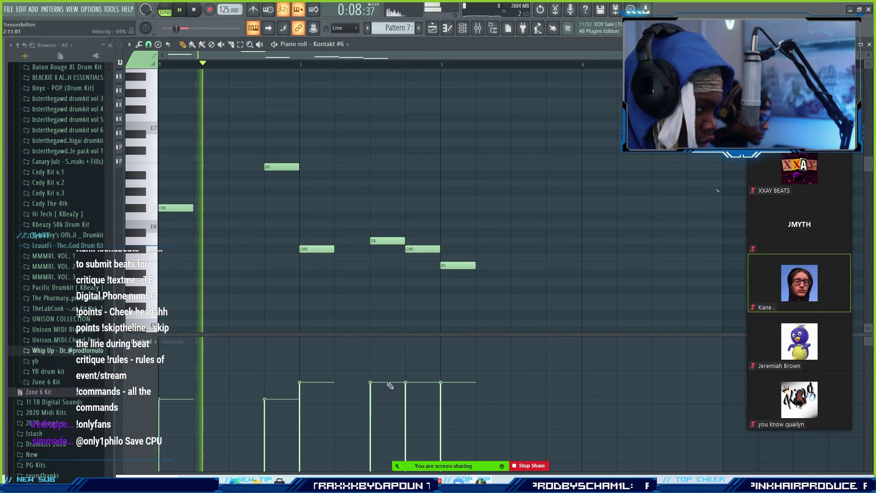
# Shape a rising velocity ramp across the D6, C#6 and B5 notes of the Kontakt #6 melody, and return to the playlist.
pyautogui.moveTo(391, 394); pyautogui.dragTo(445, 372)
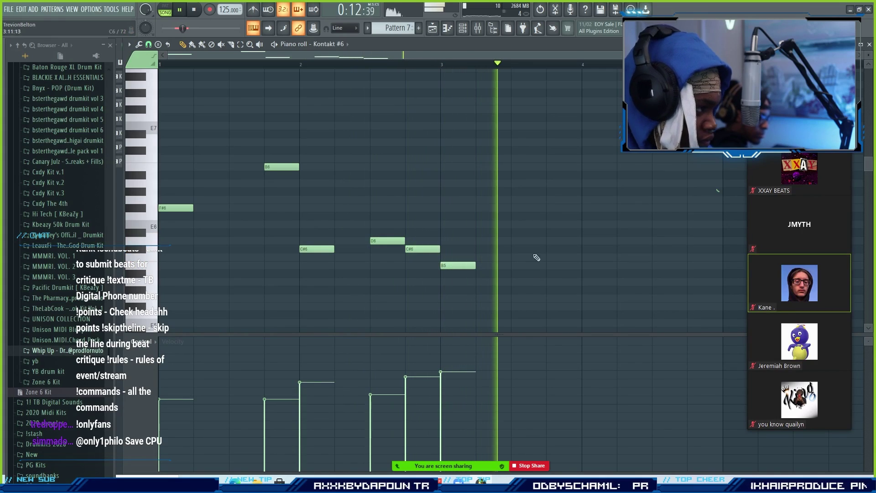
pyautogui.scroll(-1, 439, 73)
pyautogui.scroll(-2, 439, 73)
pyautogui.scroll(-2, 441, 67)
pyautogui.press('space')
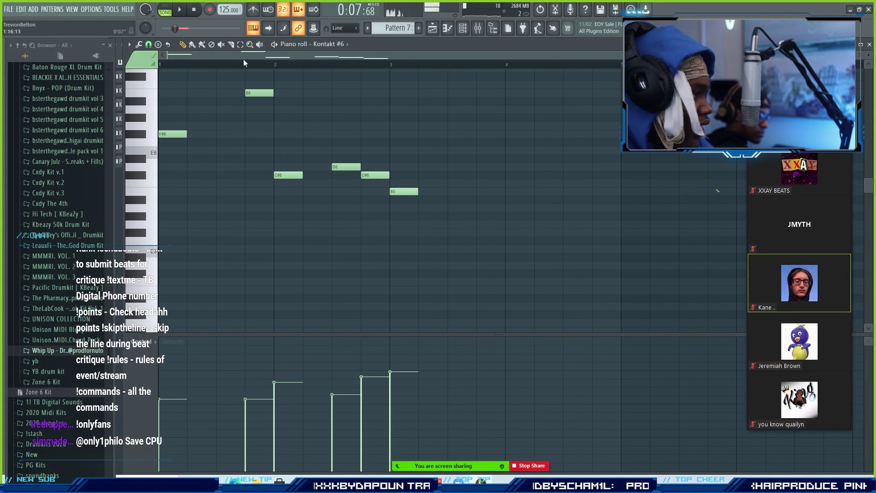
pyautogui.press('F5')
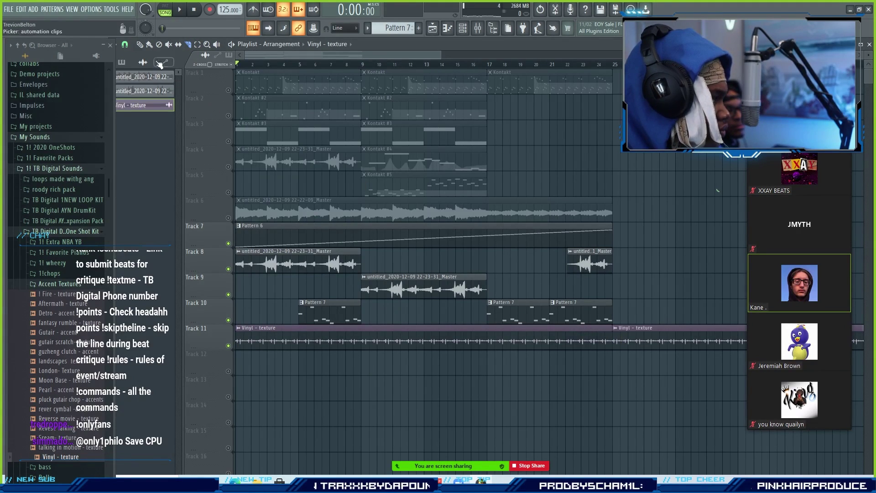
# Delete the extra Vinyl - texture clip starting at bar 25 on Track 11, and set the Vinyl - texture channel's volume to 32%.
pyautogui.rightClick(633, 336)
pyautogui.click(463, 28)
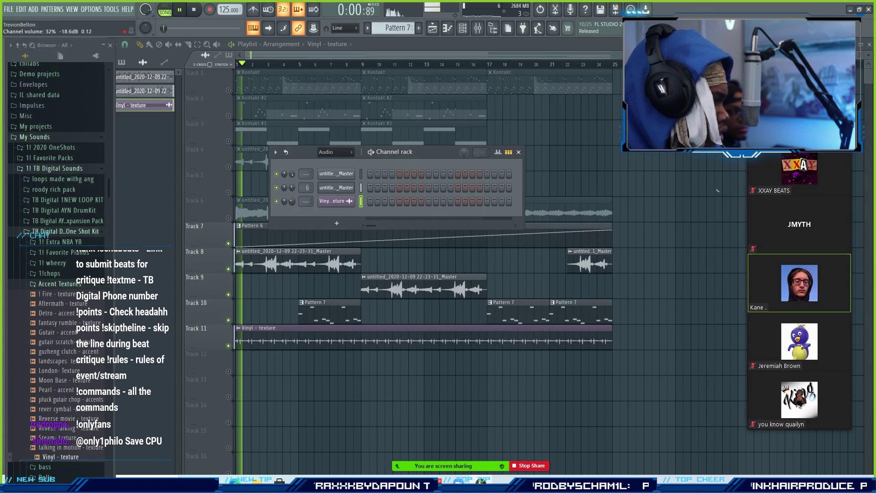
pyautogui.click(331, 202)
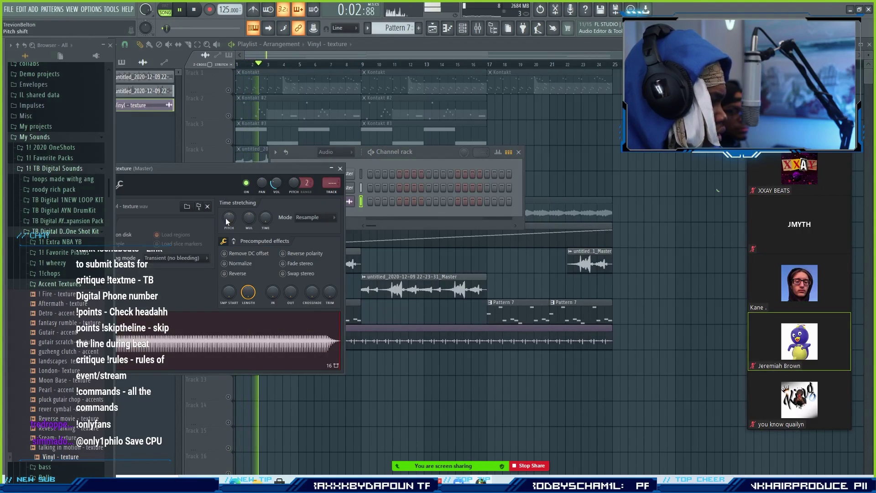
pyautogui.click(340, 168)
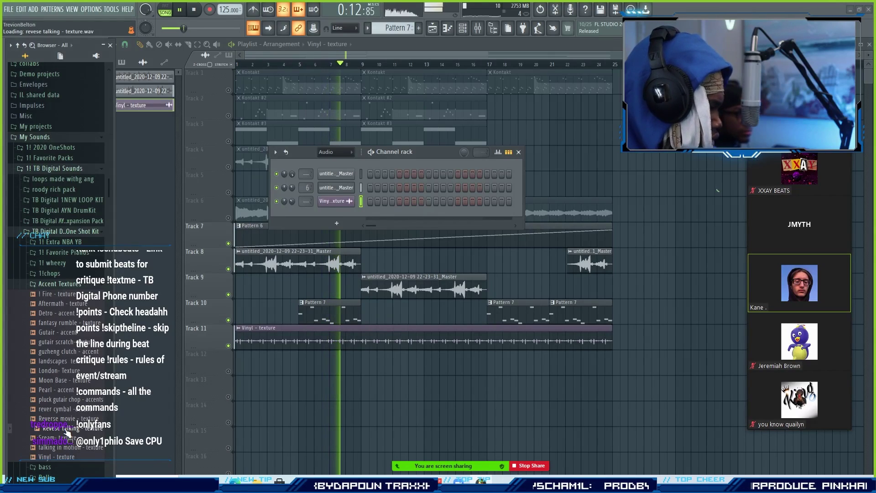
# Place the Revese talking - texture sample at bar 5 on an unmuted Track 12, with its channel on mixer insert 12 at 9% volume.
pyautogui.moveTo(67, 431); pyautogui.dragTo(344, 365)
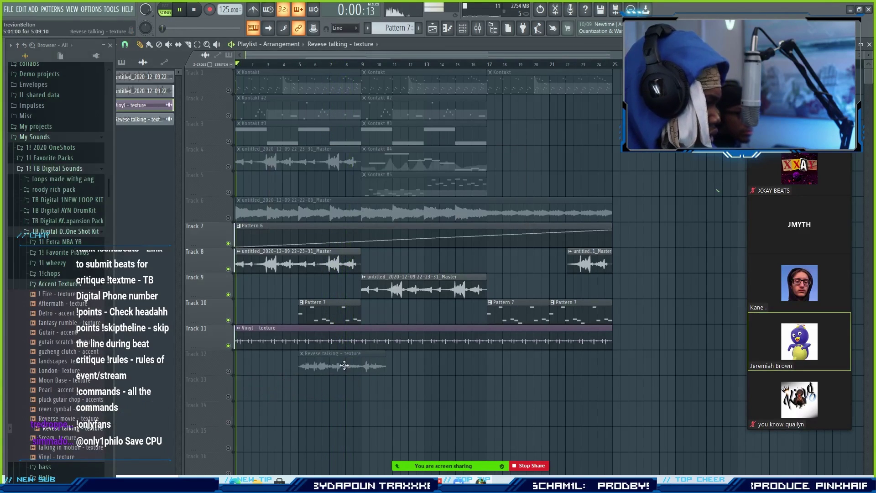
pyautogui.click(229, 372)
pyautogui.press('F6')
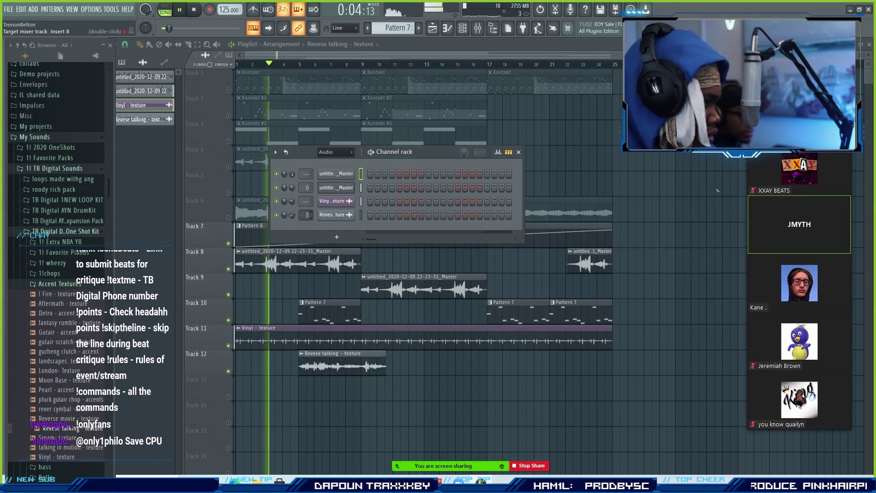
pyautogui.moveTo(292, 215); pyautogui.dragTo(292, 218)
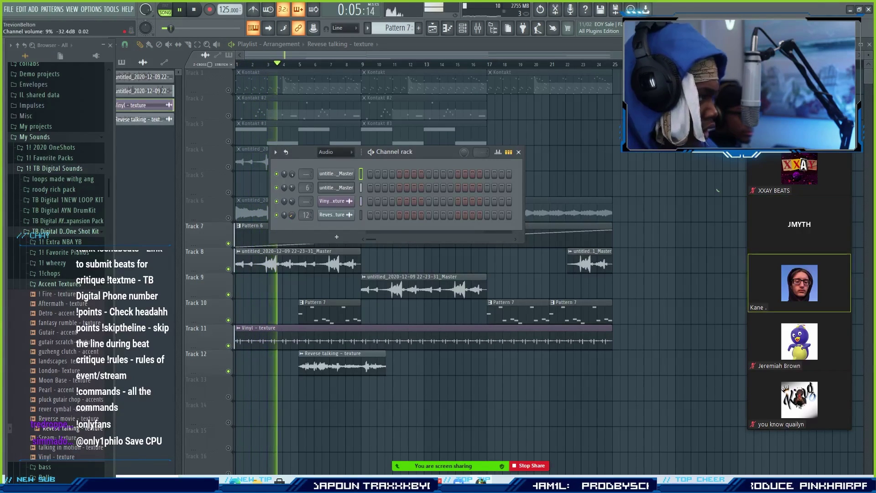
# Add Fruity Reeverb 2 to the first effect slot of mixer insert 12 and close its window.
pyautogui.click(485, 30)
pyautogui.click(598, 292)
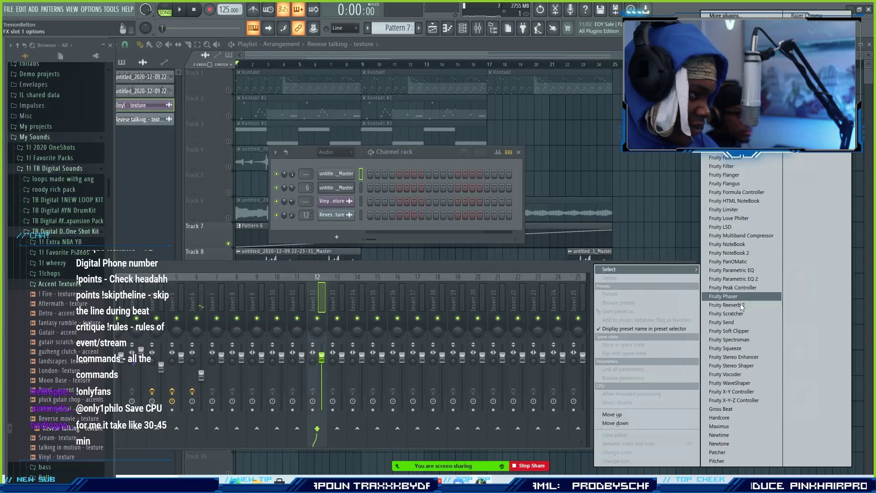
pyautogui.click(736, 305)
pyautogui.press('space')
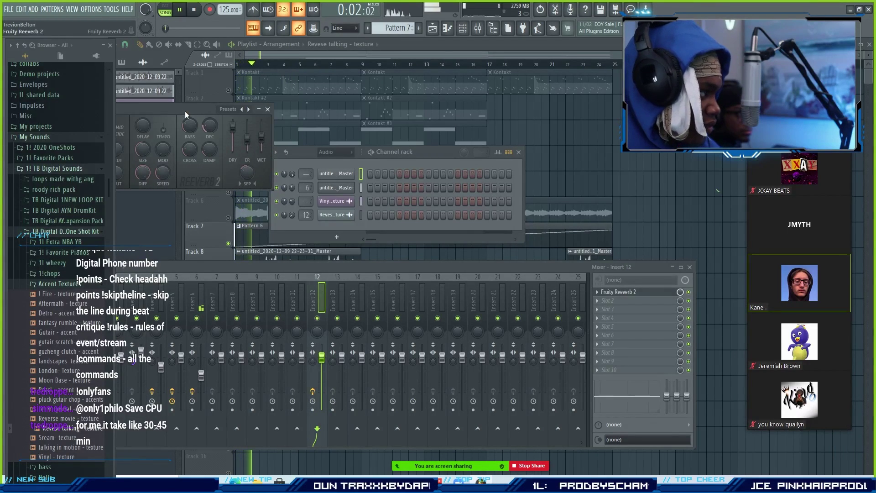
pyautogui.moveTo(186, 114); pyautogui.dragTo(226, 118)
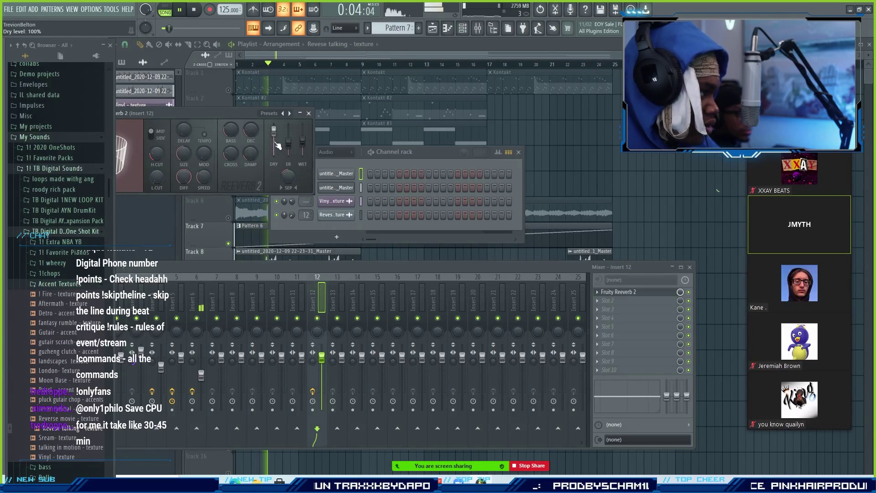
pyautogui.click(309, 114)
pyautogui.click(518, 152)
pyautogui.click(463, 28)
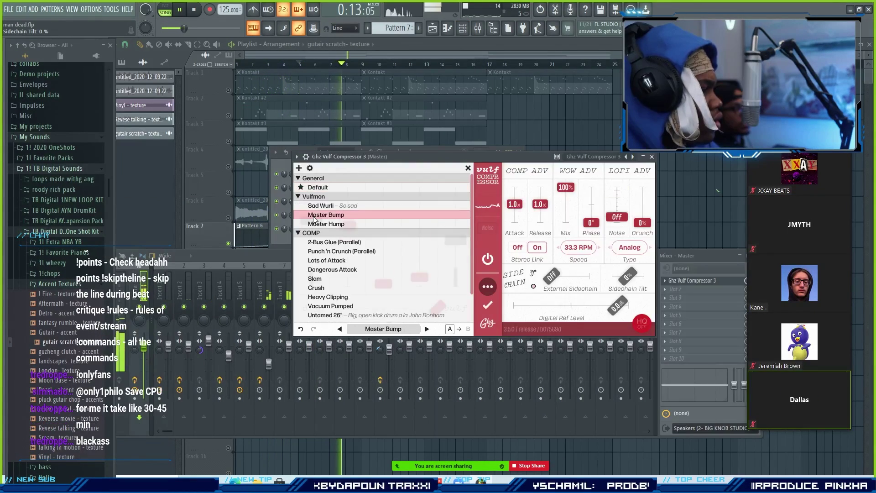
# Compare the Master Hump and Master Bump presets of the master's Ghz Vulf Compressor 3, keep Master Bump, and close the plugin.
pyautogui.click(322, 223)
pyautogui.click(327, 215)
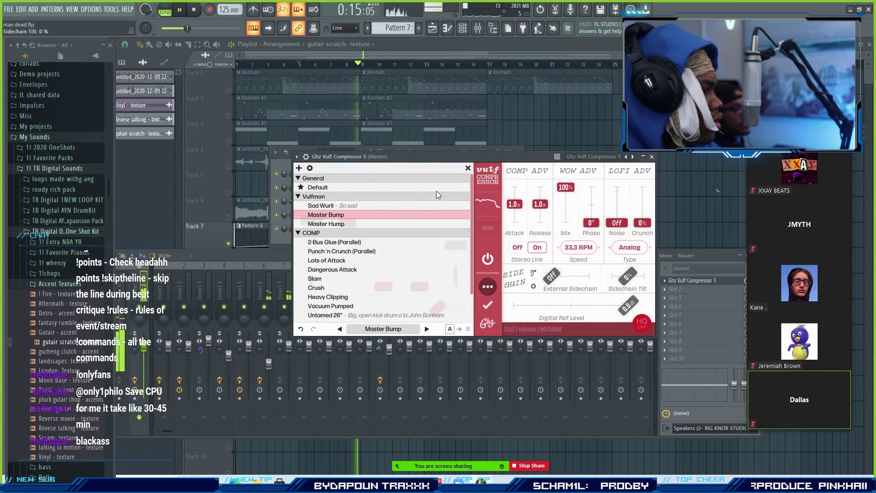
pyautogui.click(468, 167)
pyautogui.click(651, 156)
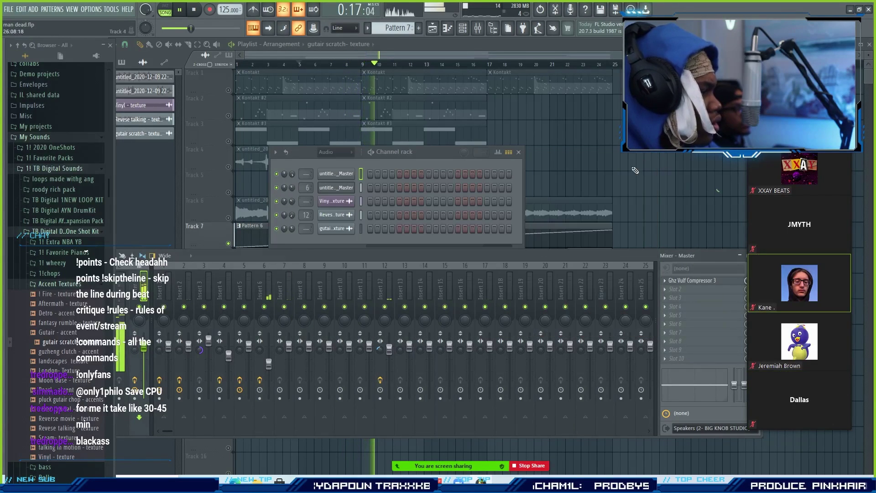
# Add the Soundtoys EffectRack plugin to the second effect slot of the master channel.
pyautogui.click(676, 289)
pyautogui.click(557, 16)
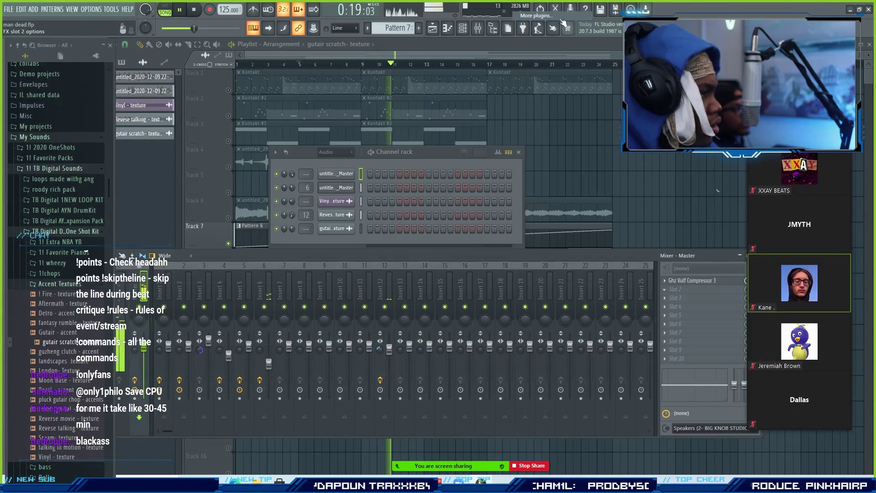
pyautogui.write('eff')
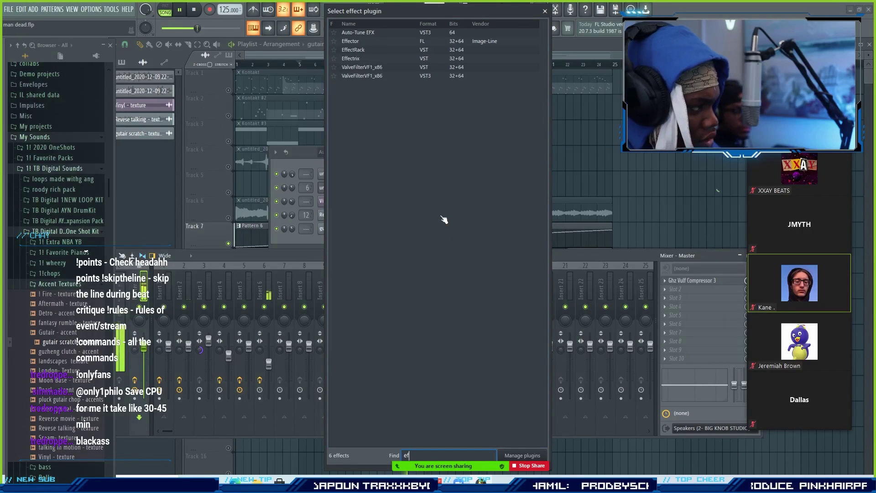
pyautogui.doubleClick(401, 41)
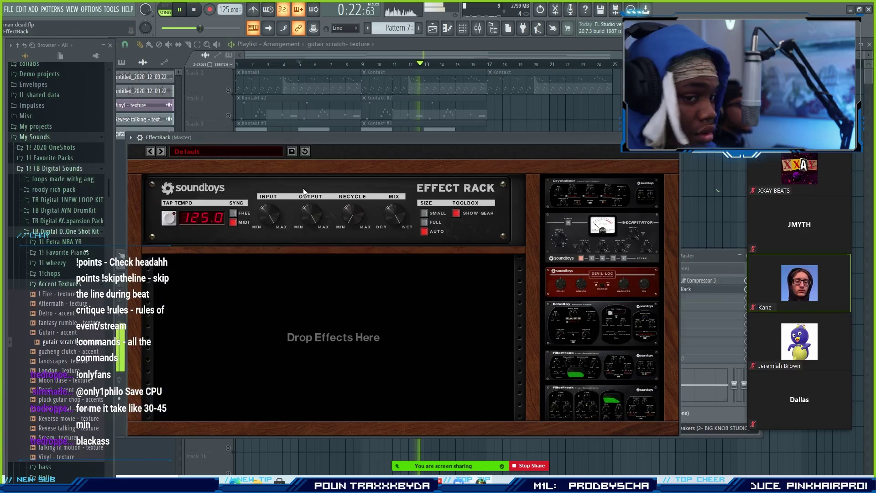
# Add a Radiator to the Effect Rack with the Little Tube Amp preset and its mix at 14.5%, and close the rack.
pyautogui.scroll(-3, 580, 324)
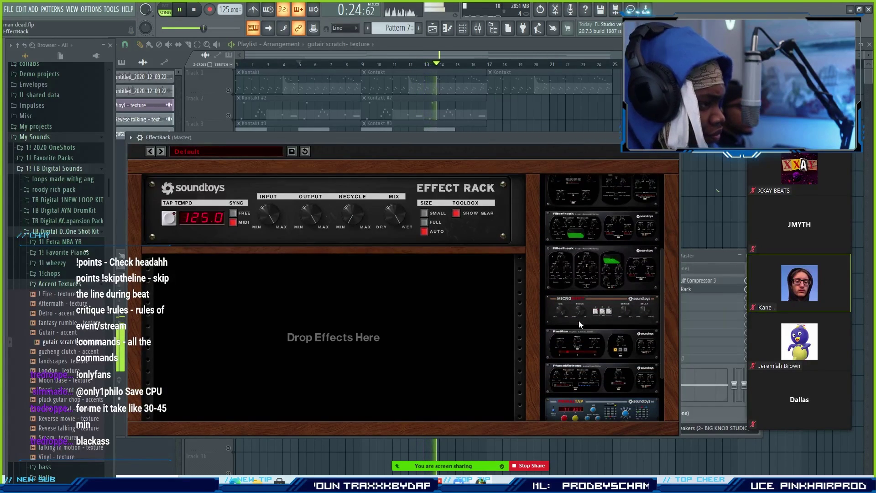
pyautogui.moveTo(565, 365); pyautogui.dragTo(286, 296)
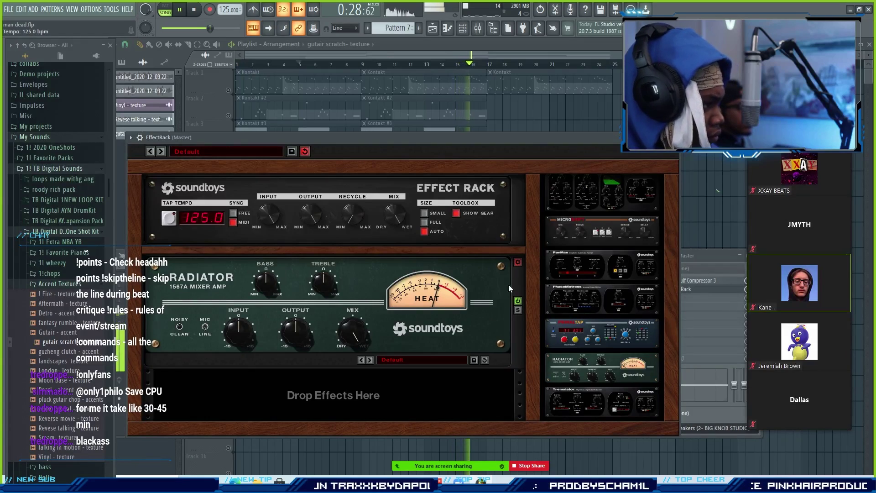
pyautogui.click(429, 361)
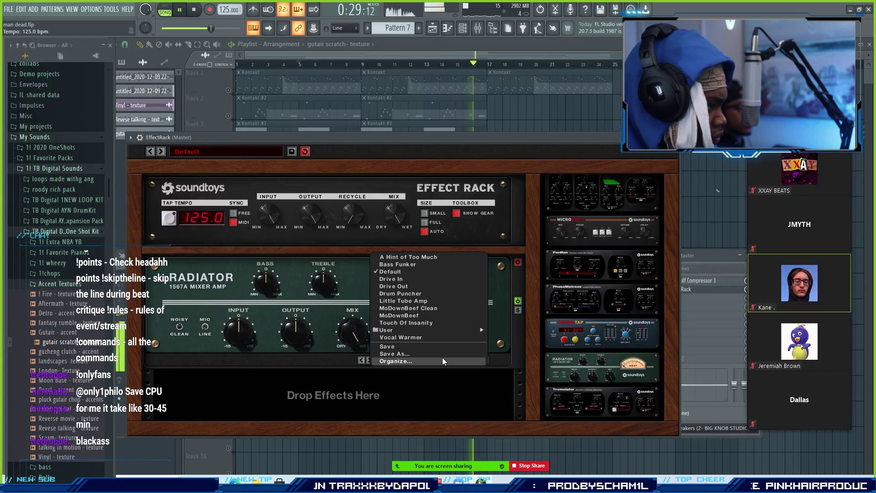
pyautogui.click(405, 301)
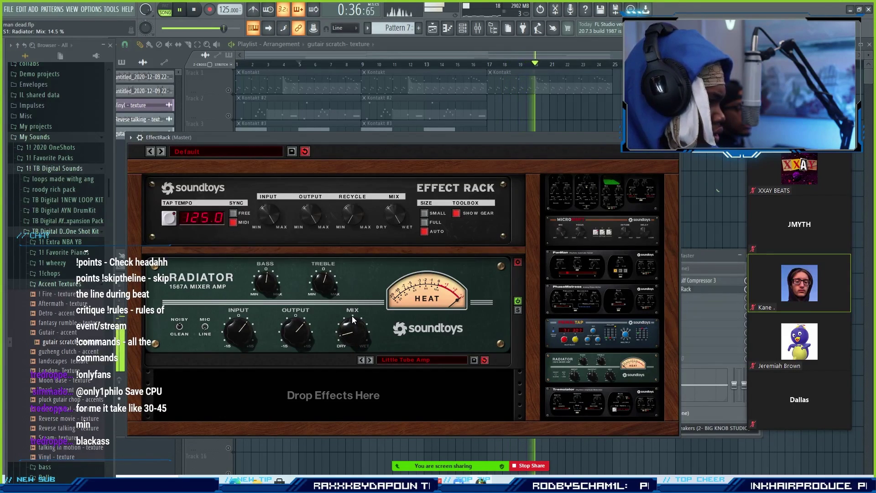
pyautogui.click(674, 137)
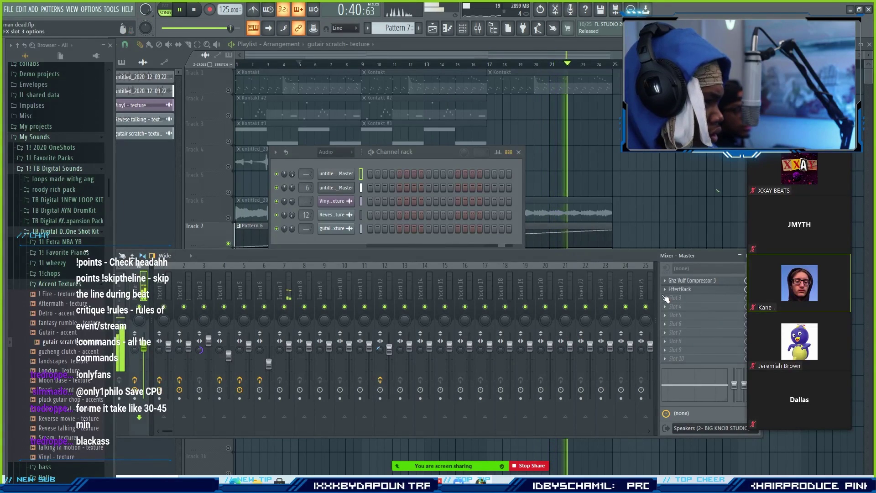
# Add Fruity parametric EQ 2 to the first effect slot of mixer insert 7.
pyautogui.click(287, 285)
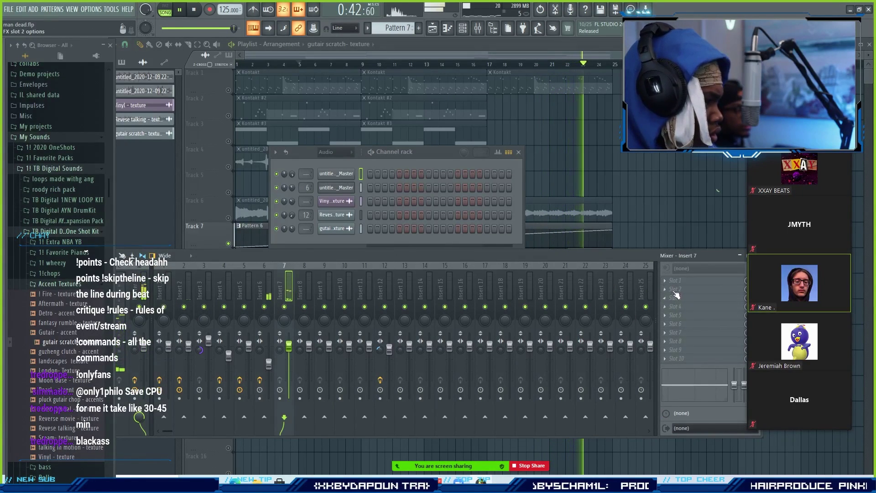
pyautogui.click(693, 281)
pyautogui.click(564, 279)
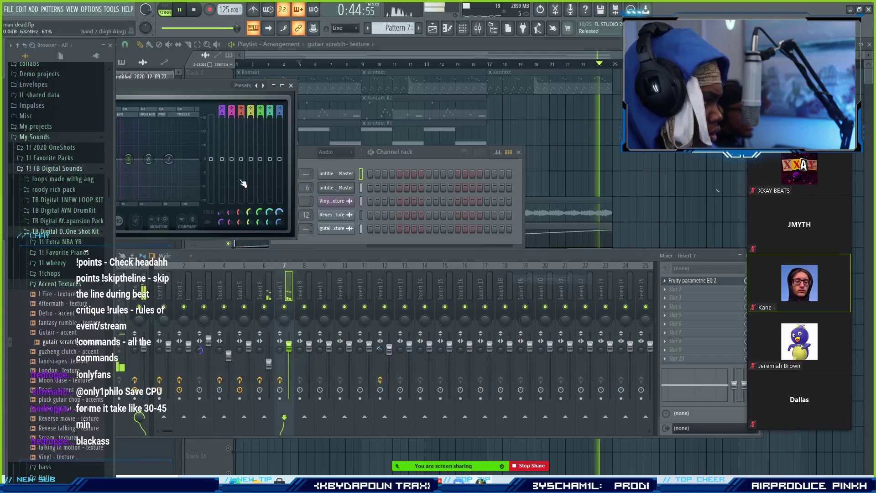